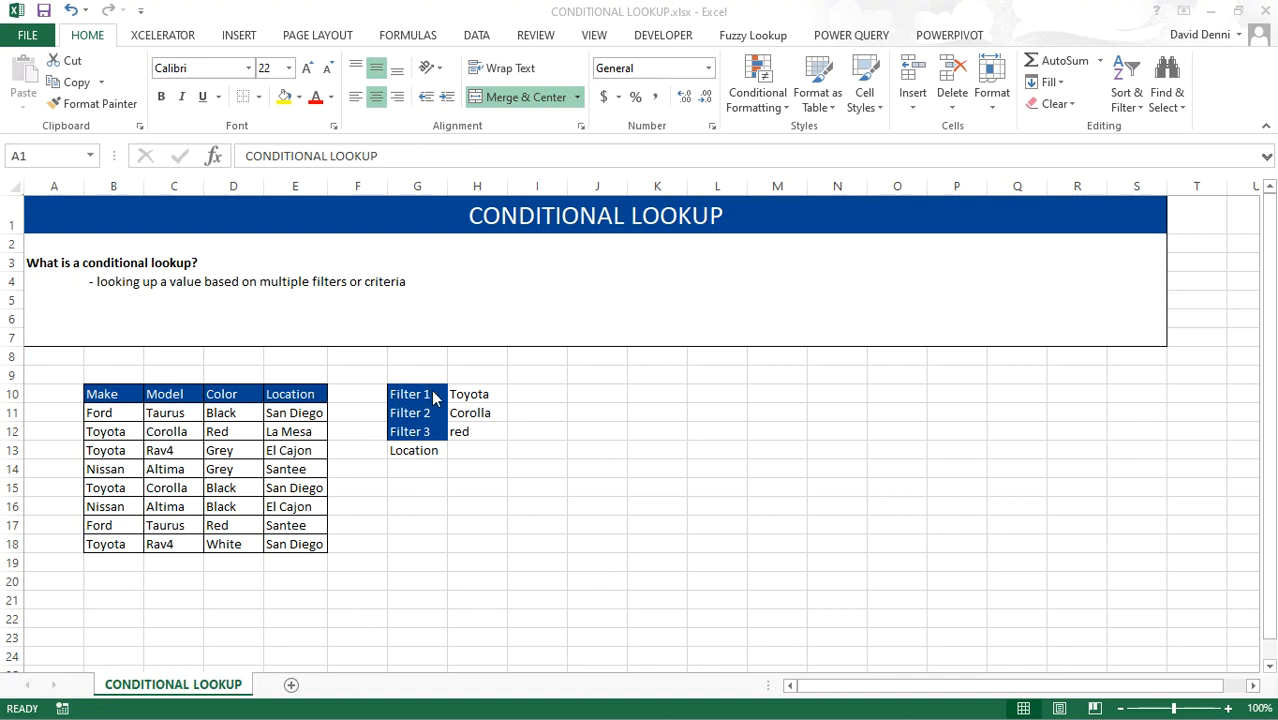
# - Insert a blank column between the Color and Location columns of the car table
pyautogui.click(479, 449)
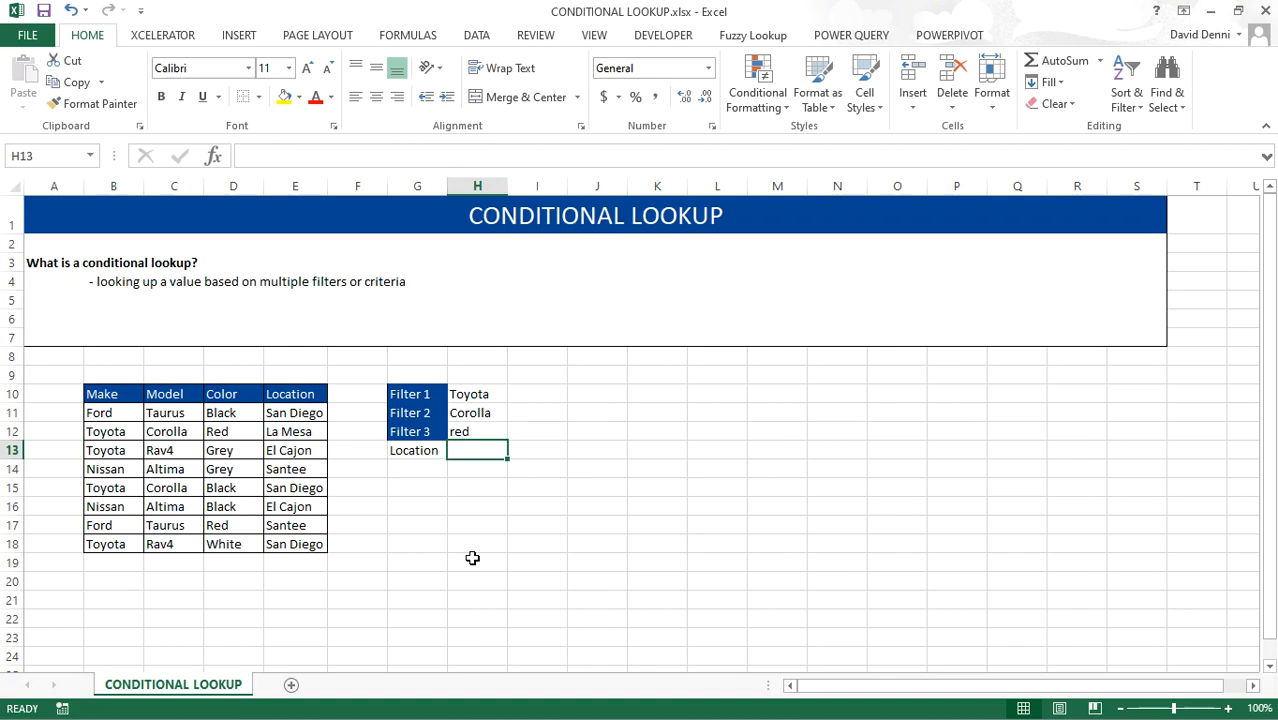
pyautogui.rightClick(300, 186)
pyautogui.click(382, 319)
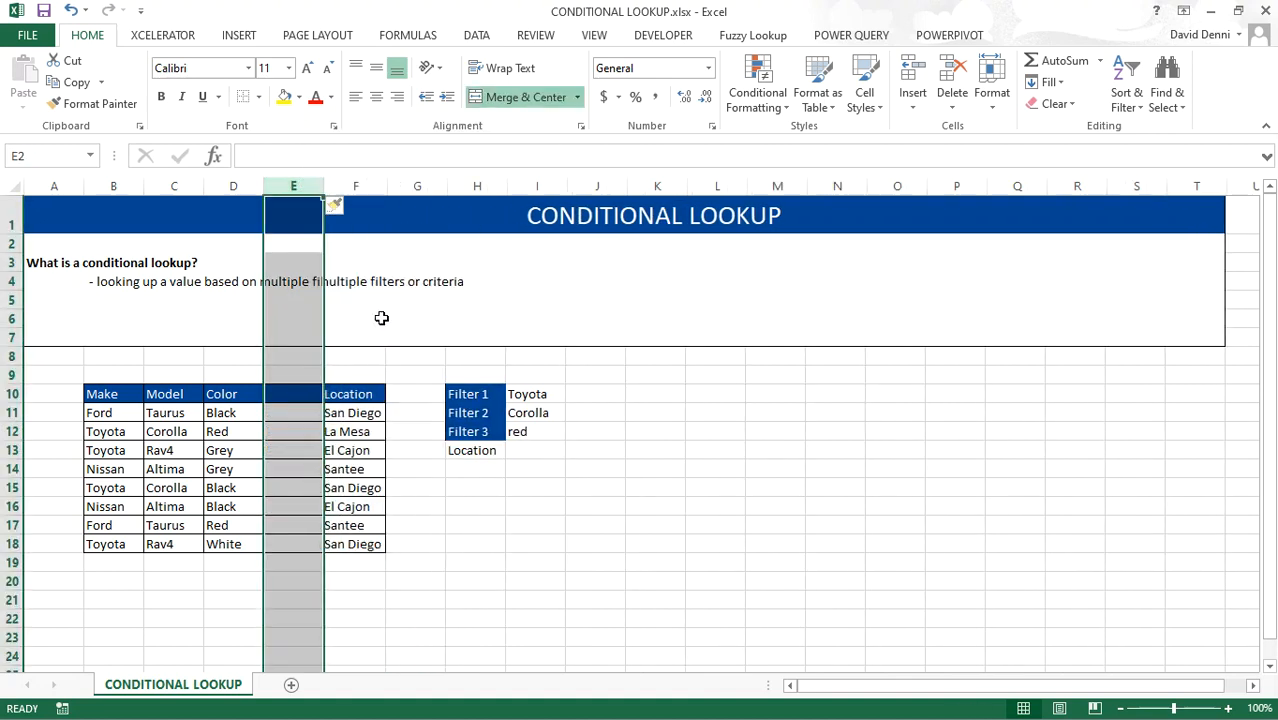
pyautogui.click(539, 578)
# - Enter =CONCATENATE(B11,C11,D11) in E11 to join the make, model and color of the first car
pyautogui.click(287, 412)
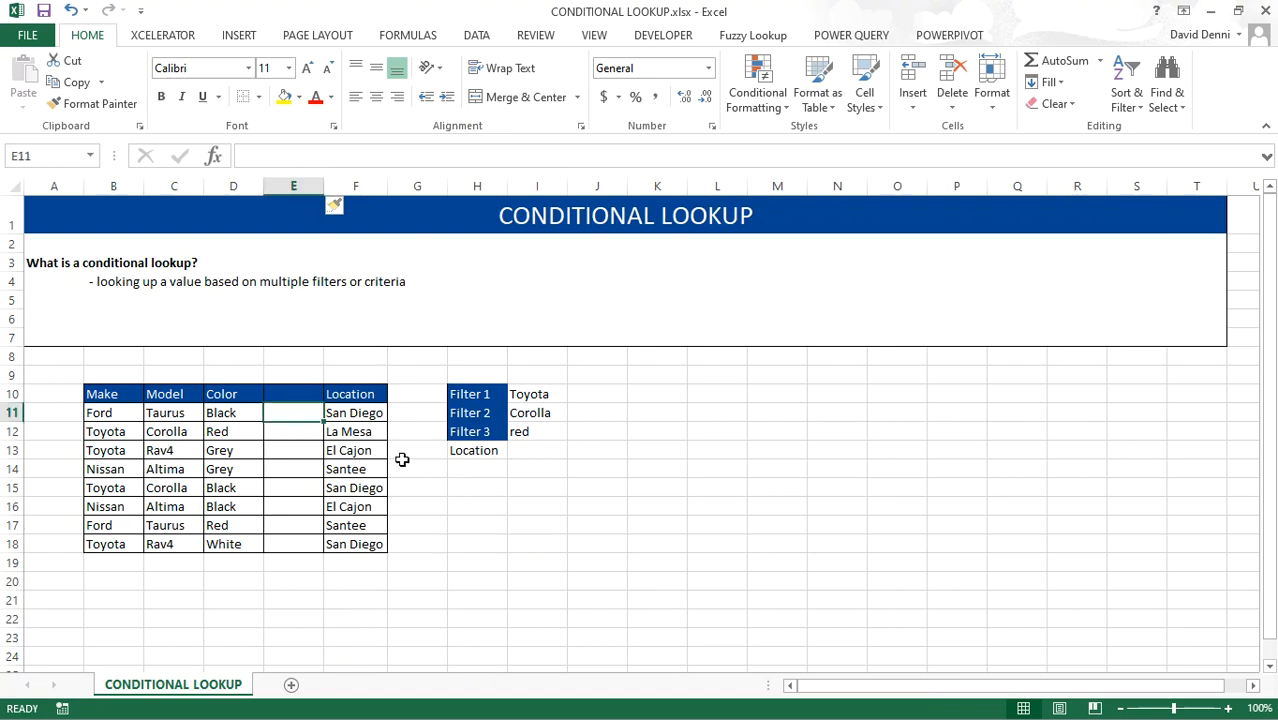
pyautogui.write('=conca')
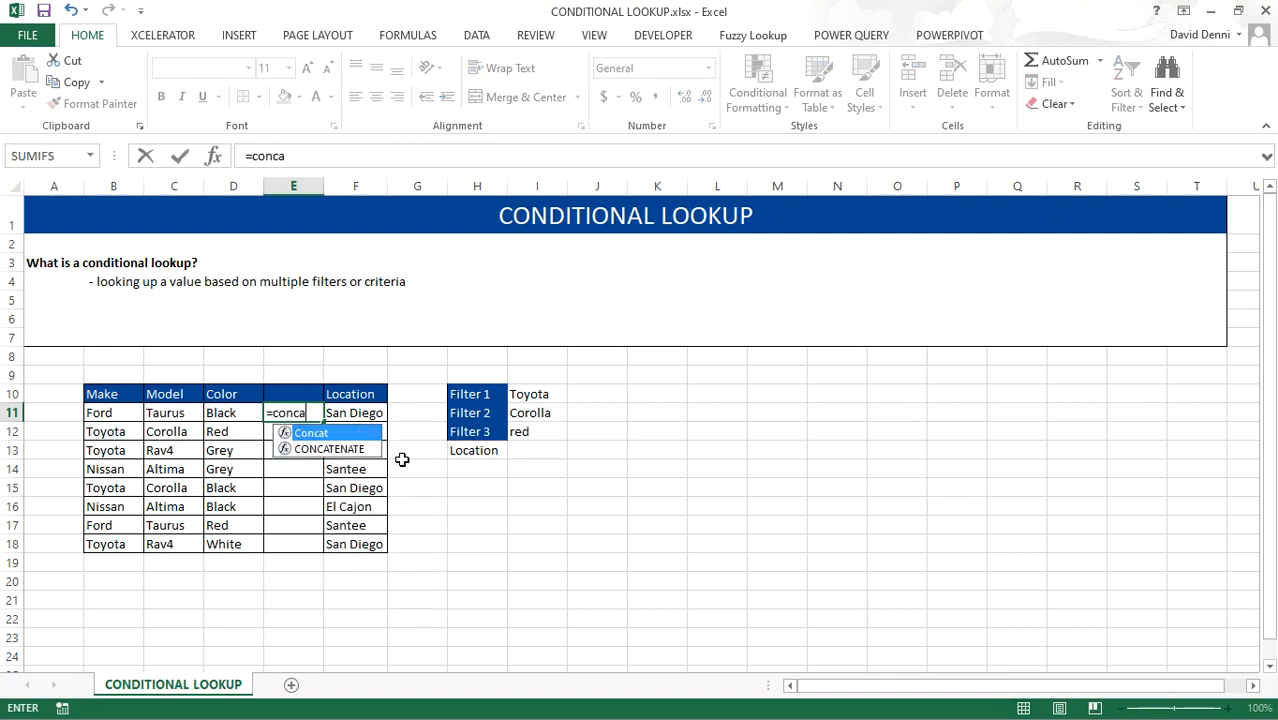
pyautogui.write('tenate(')
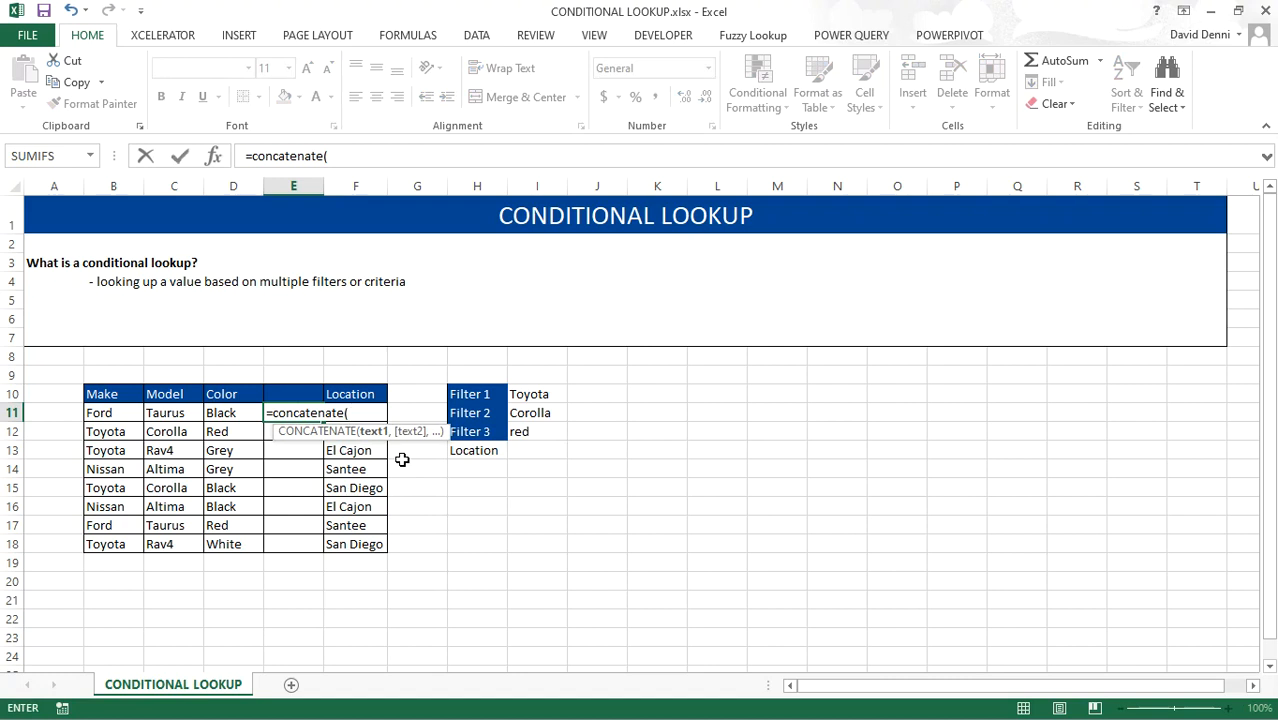
pyautogui.click(112, 413)
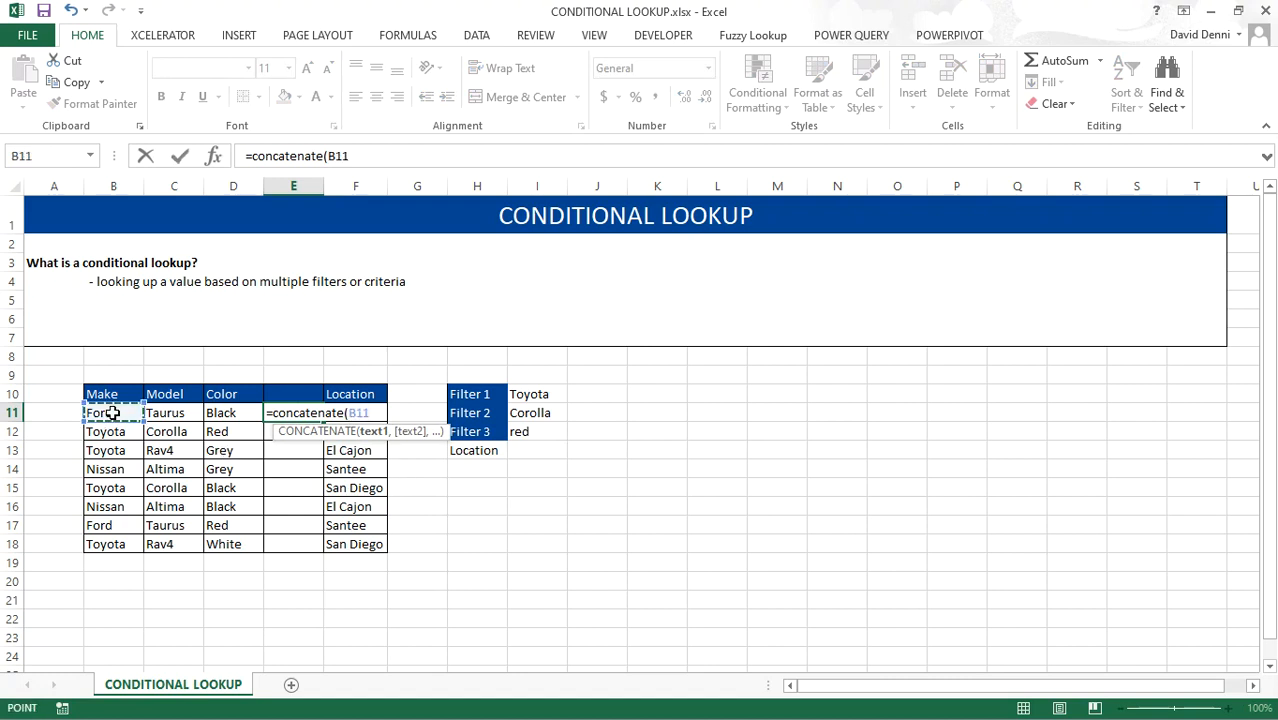
pyautogui.write(',')
pyautogui.click(174, 412)
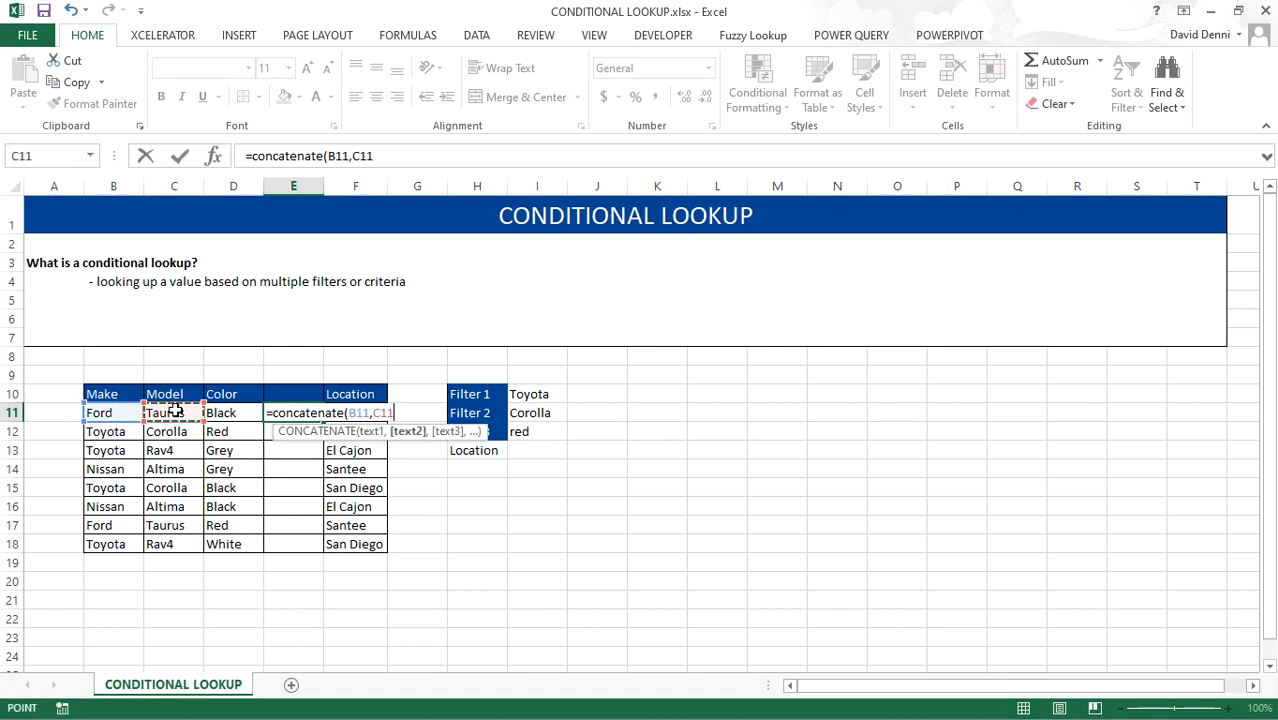
pyautogui.write(',')
pyautogui.click(240, 410)
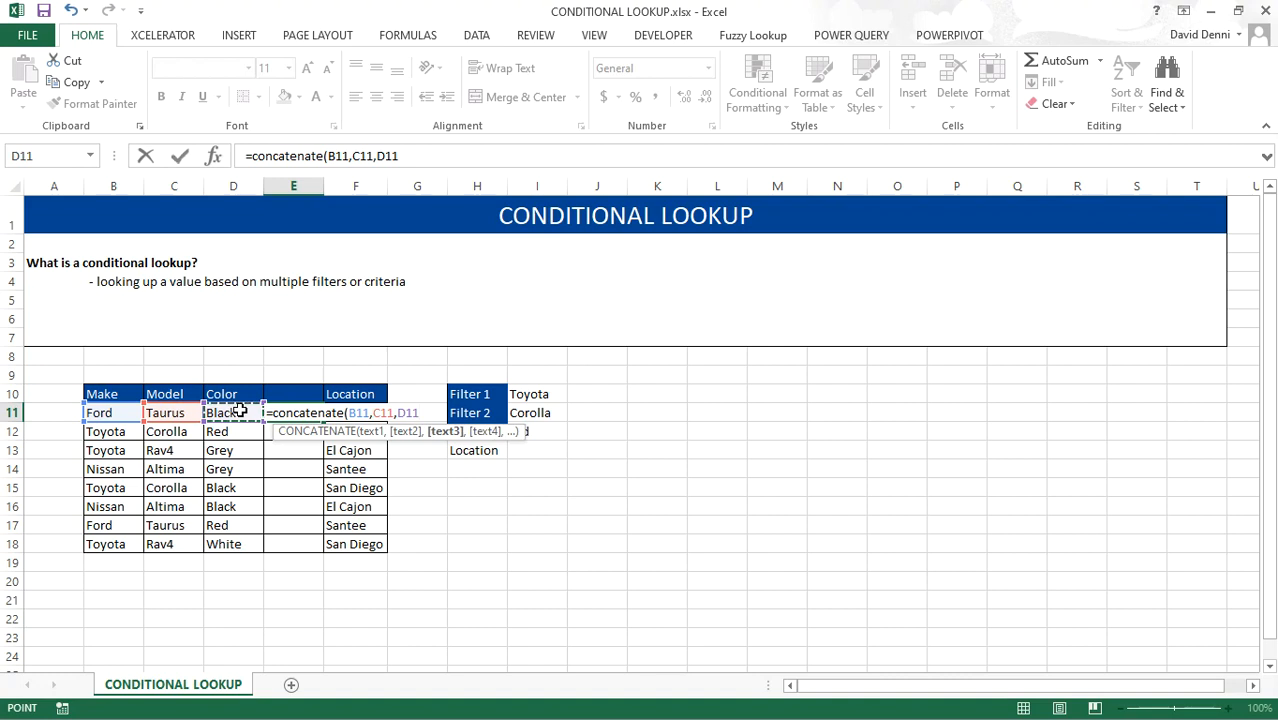
pyautogui.write(')')
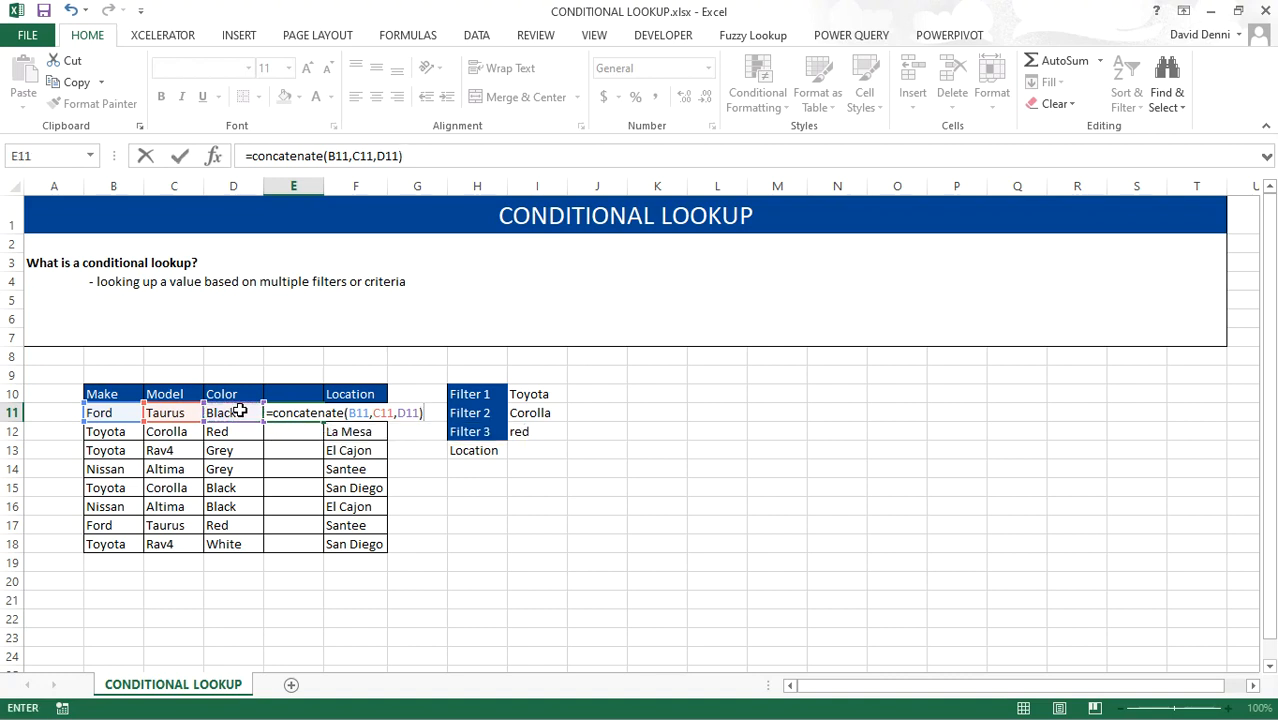
pyautogui.press('Return')
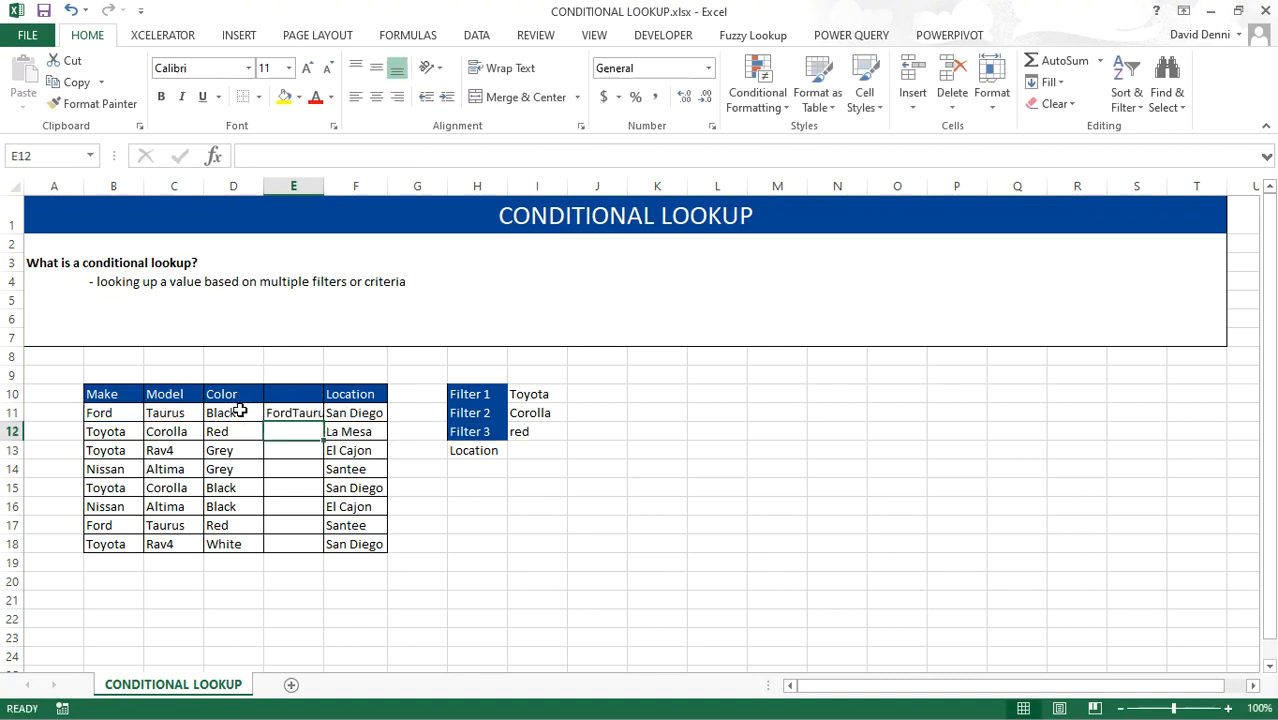
# - Autofit the width of column E and fill the E11 formula down to E18
pyautogui.doubleClick(323, 186)
pyautogui.click(354, 415)
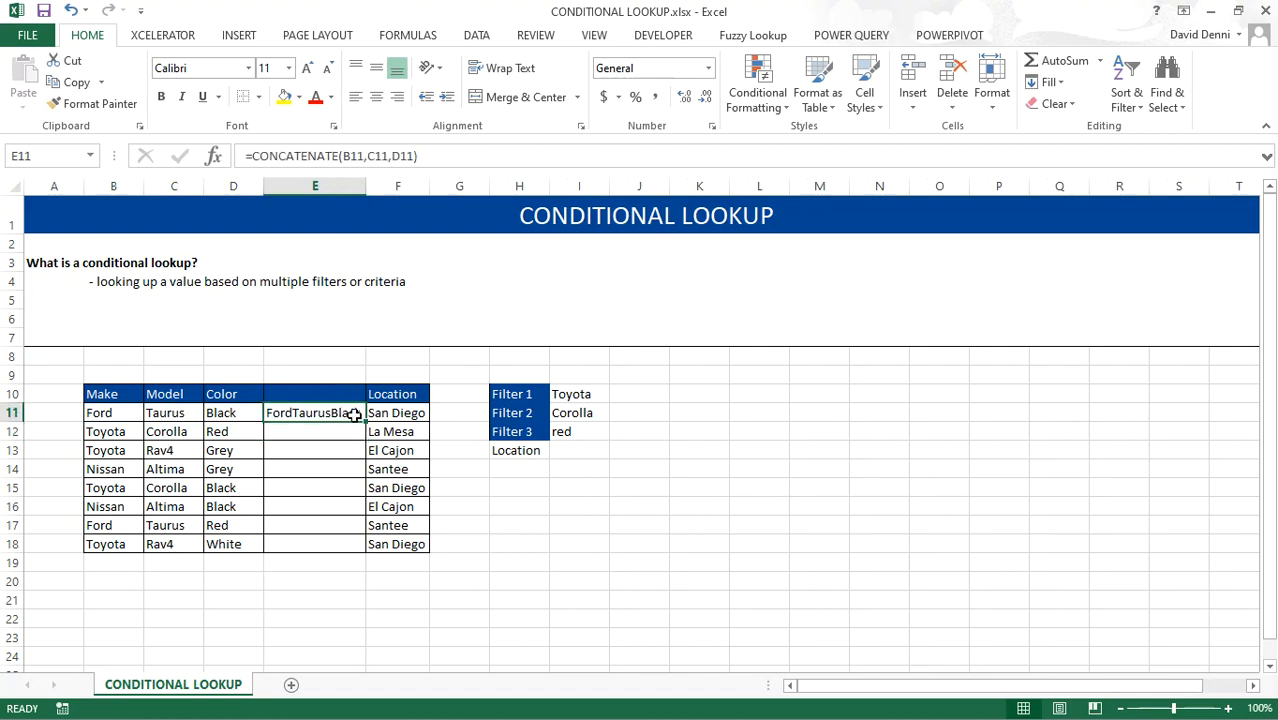
pyautogui.moveTo(364, 421); pyautogui.dragTo(358, 557)
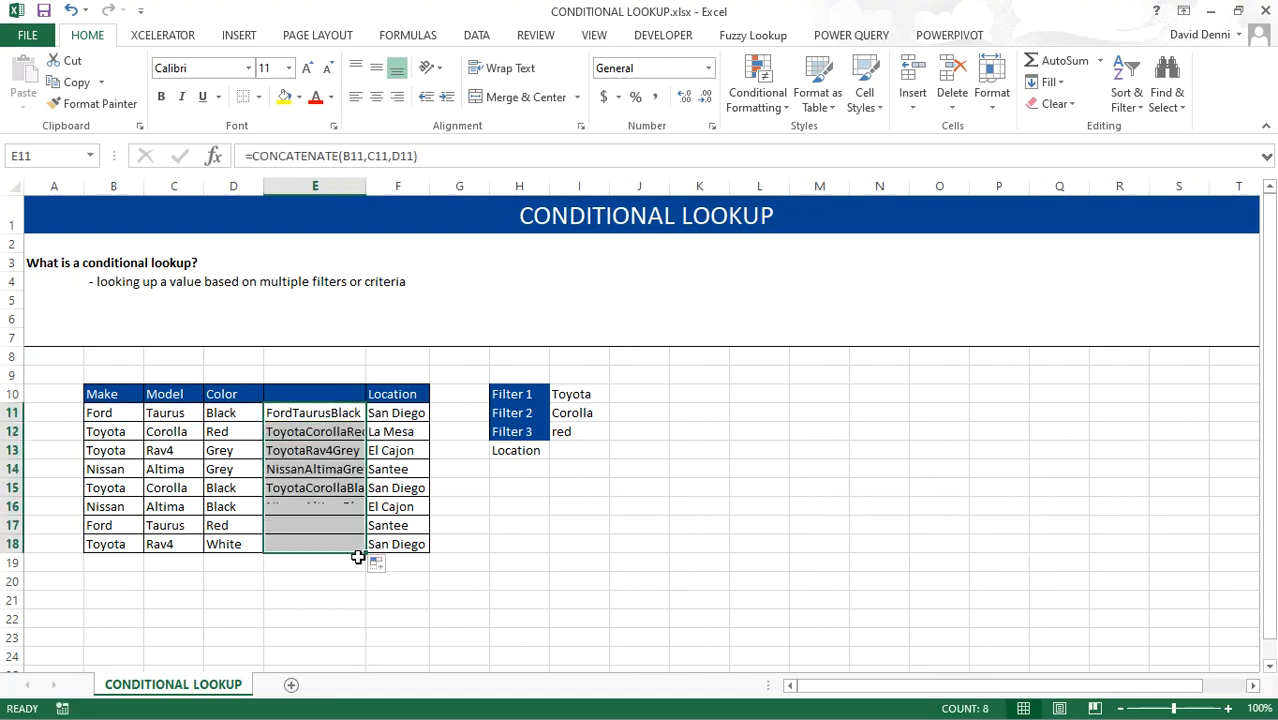
pyautogui.click(467, 650)
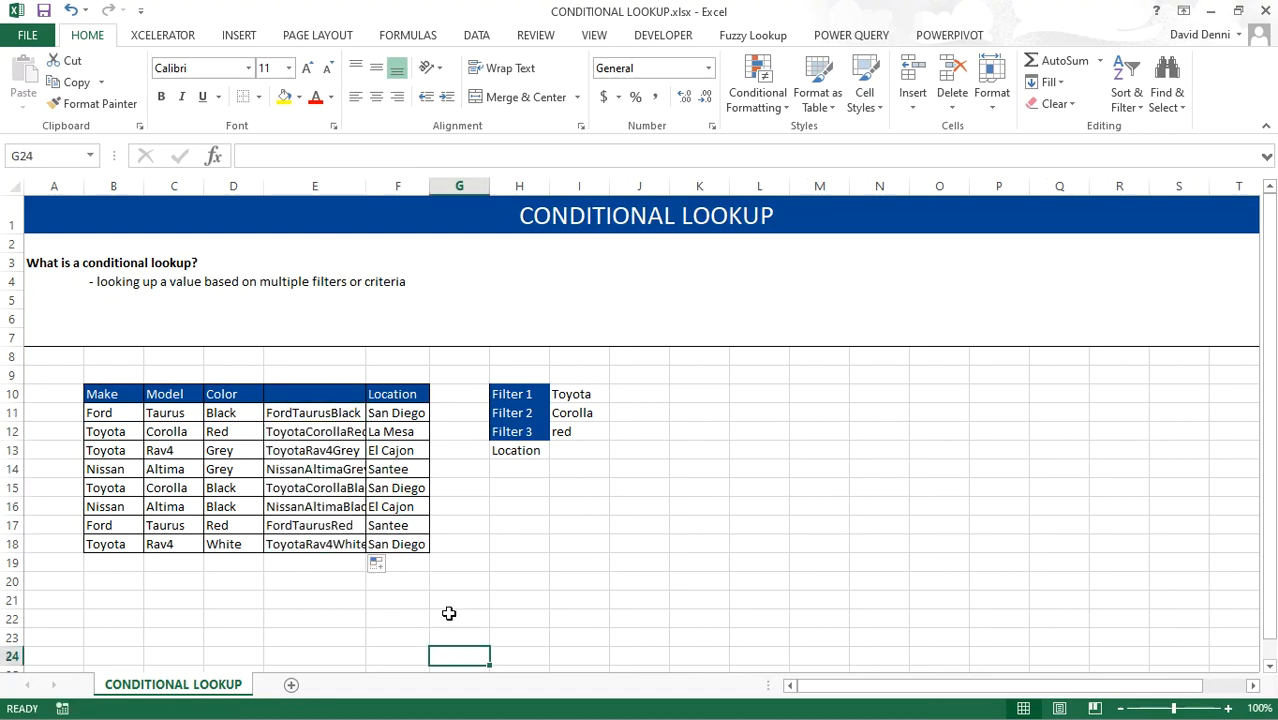
pyautogui.click(317, 416)
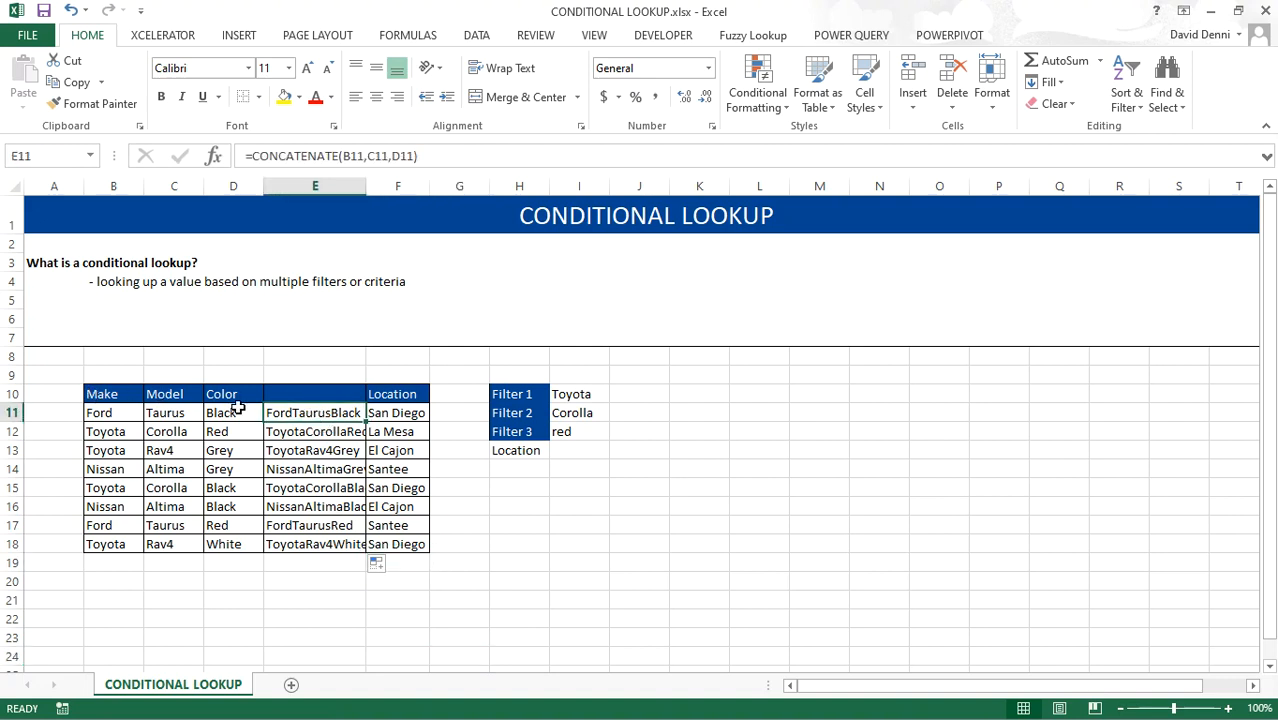
# - Start a VLOOKUP formula in I13 with CONCATENATE(I10,I11,I12) as its lookup value
pyautogui.click(569, 452)
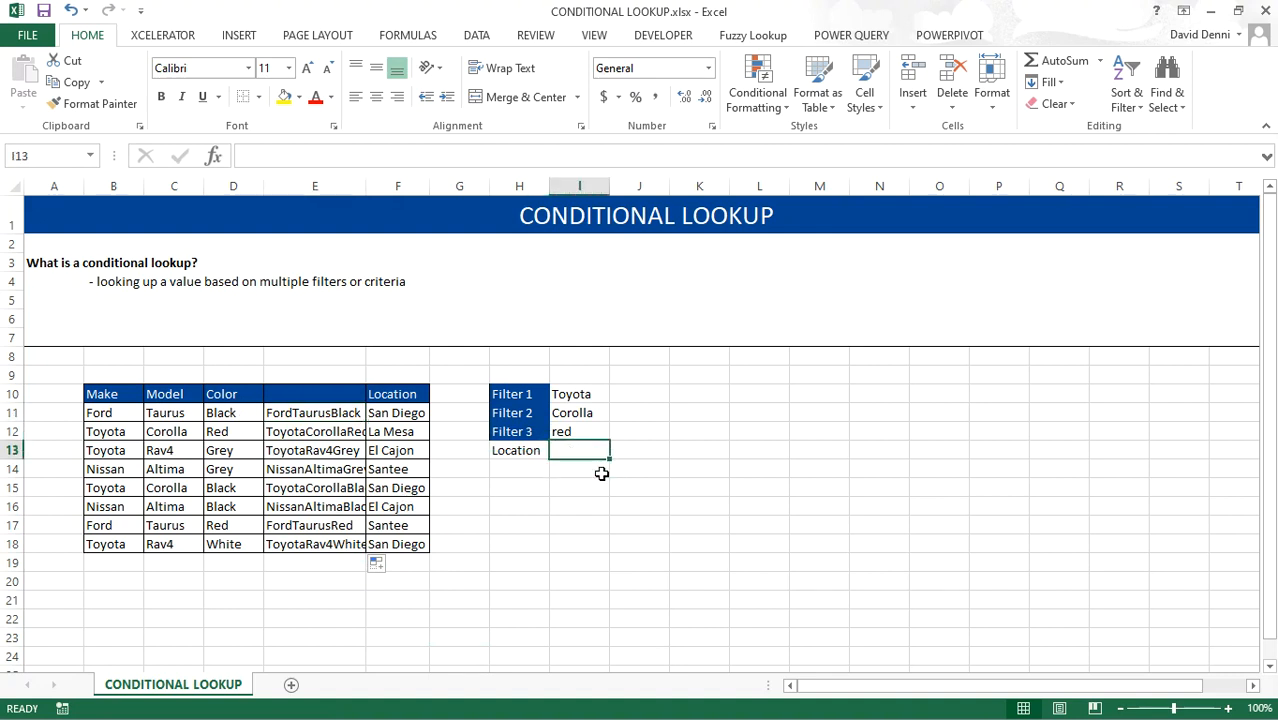
pyautogui.write('=vlookyp')
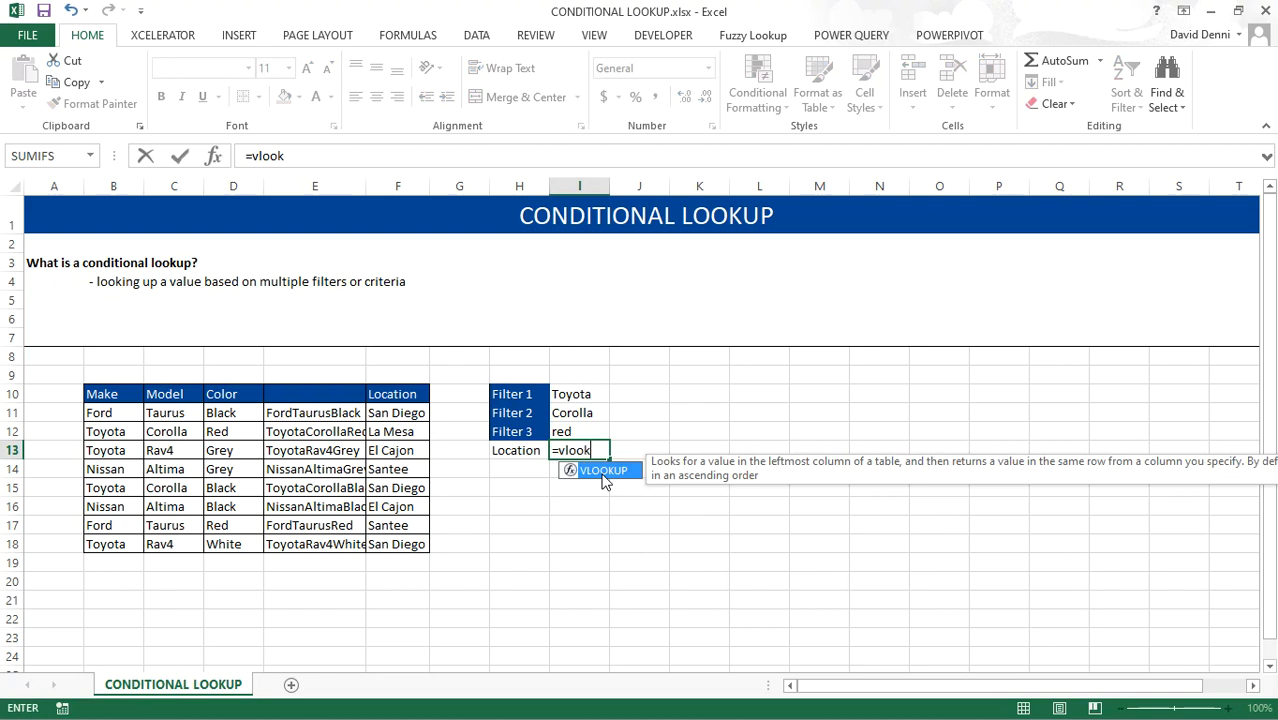
pyautogui.press('BackSpace')
pyautogui.press('BackSpace')
pyautogui.write('up(')
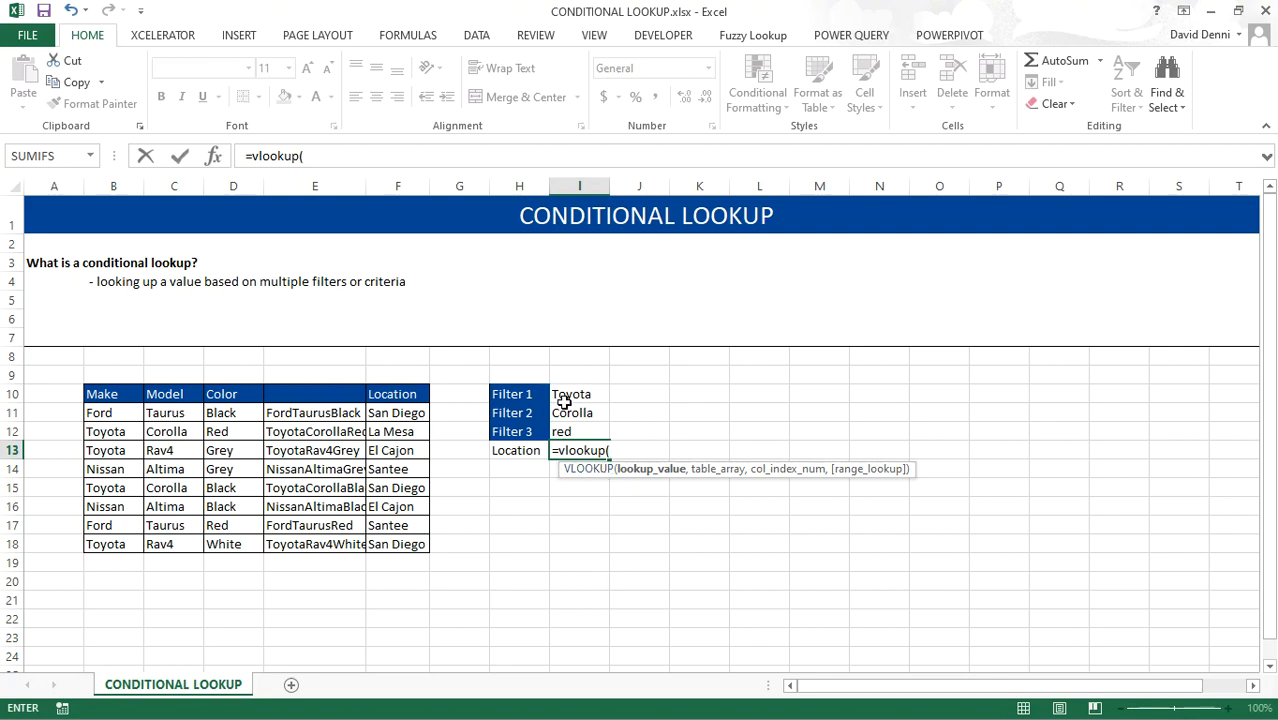
pyautogui.write('concatenate(')
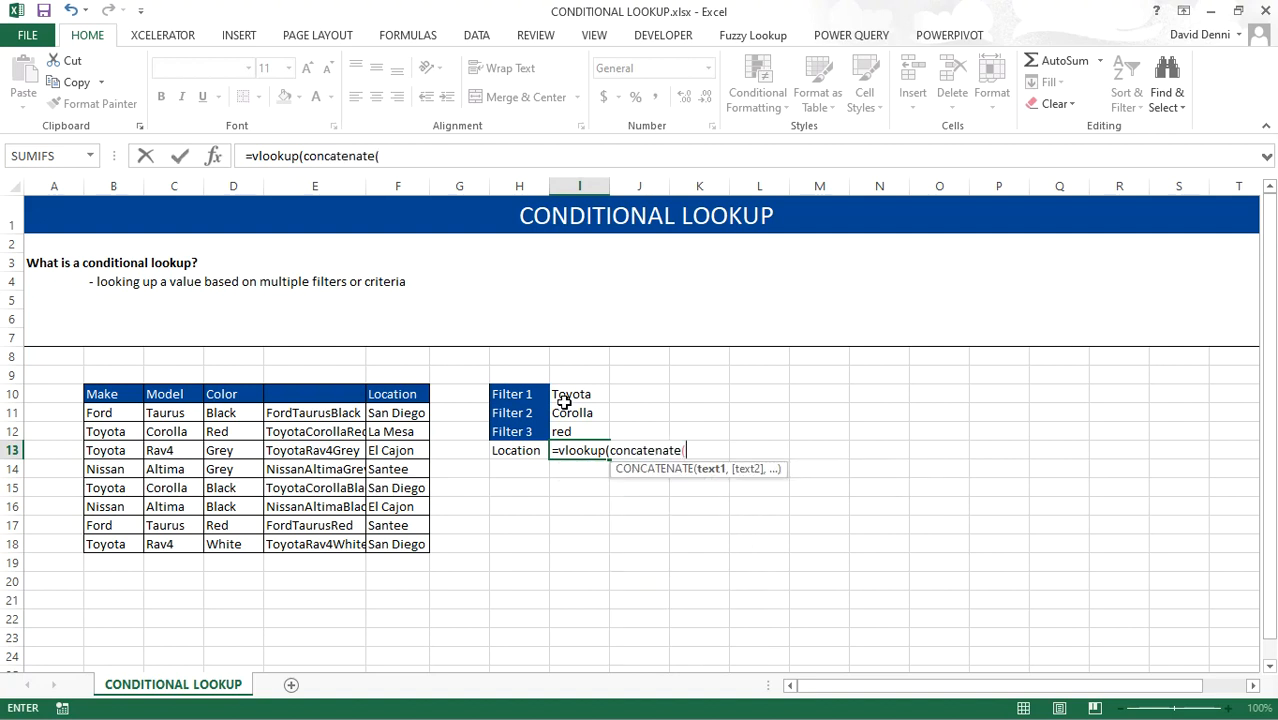
pyautogui.click(578, 398)
pyautogui.write(',')
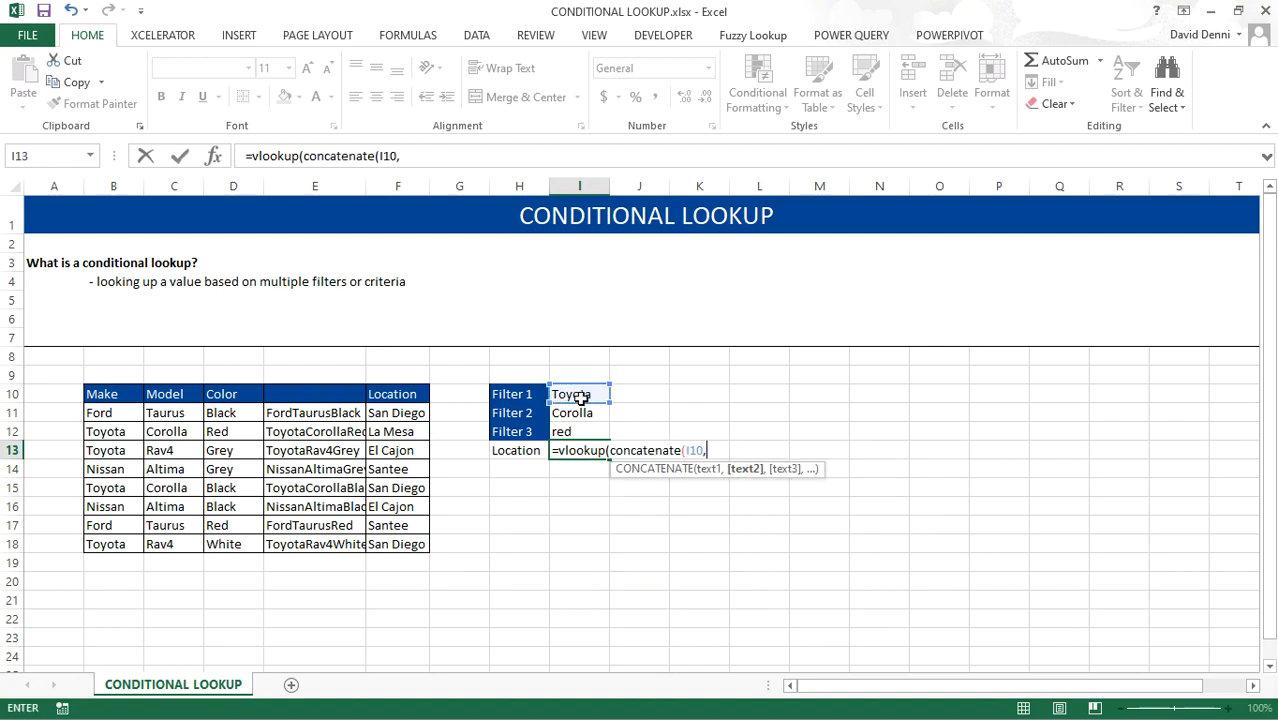
pyautogui.click(574, 413)
pyautogui.write(',')
pyautogui.click(584, 433)
pyautogui.write(')')
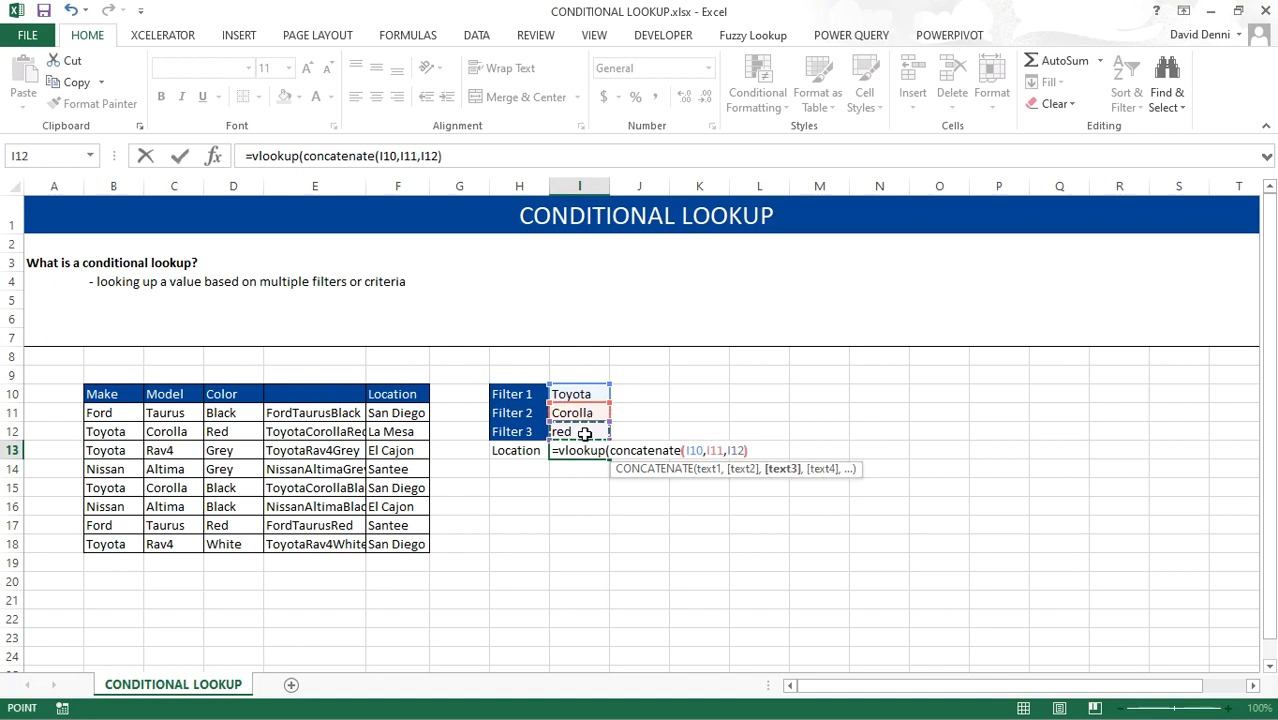
pyautogui.write(',')
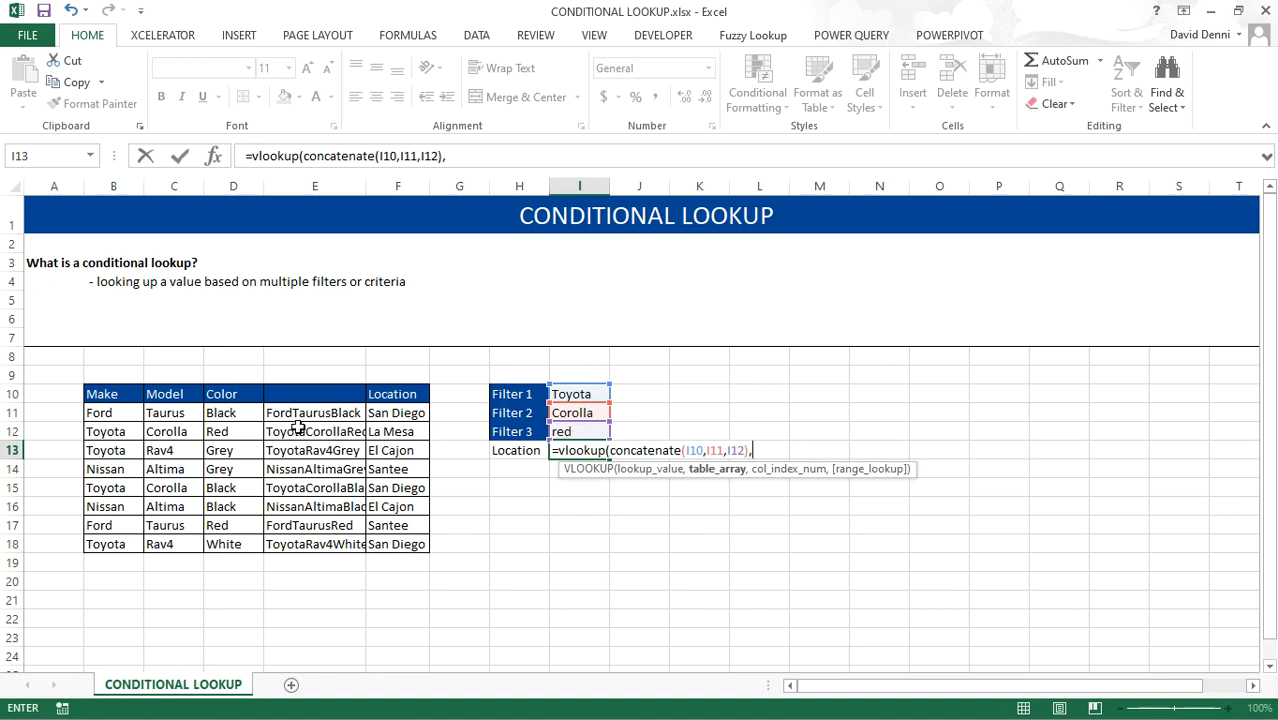
# - Complete the VLOOKUP with table range E11:F18, column index 2 and FALSE for an exact match
pyautogui.moveTo(305, 411); pyautogui.dragTo(408, 543)
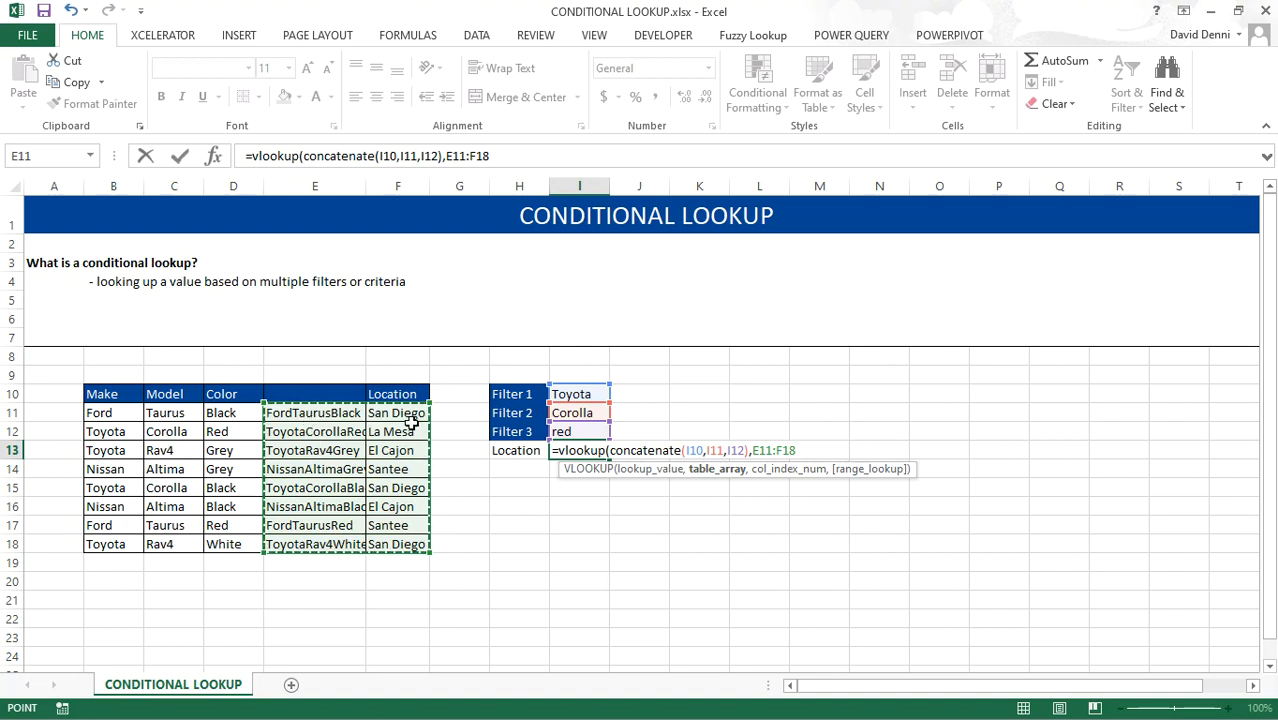
pyautogui.write(',2')
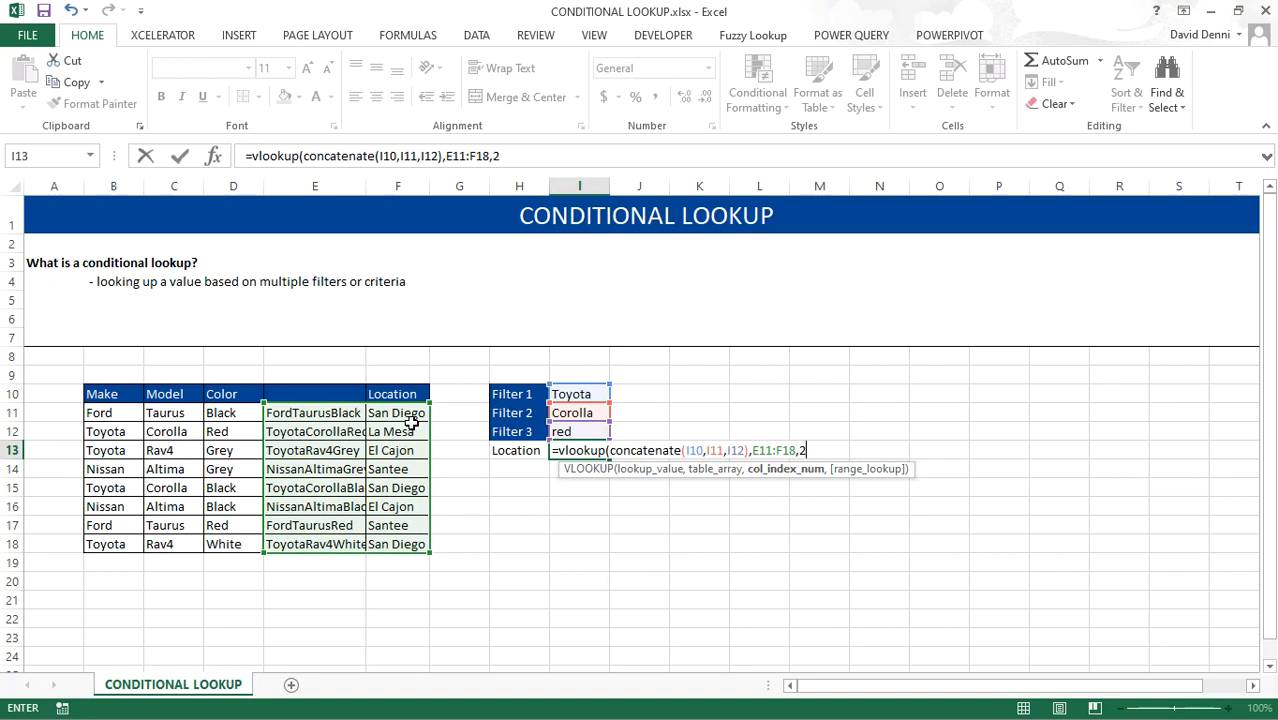
pyautogui.write(',false')
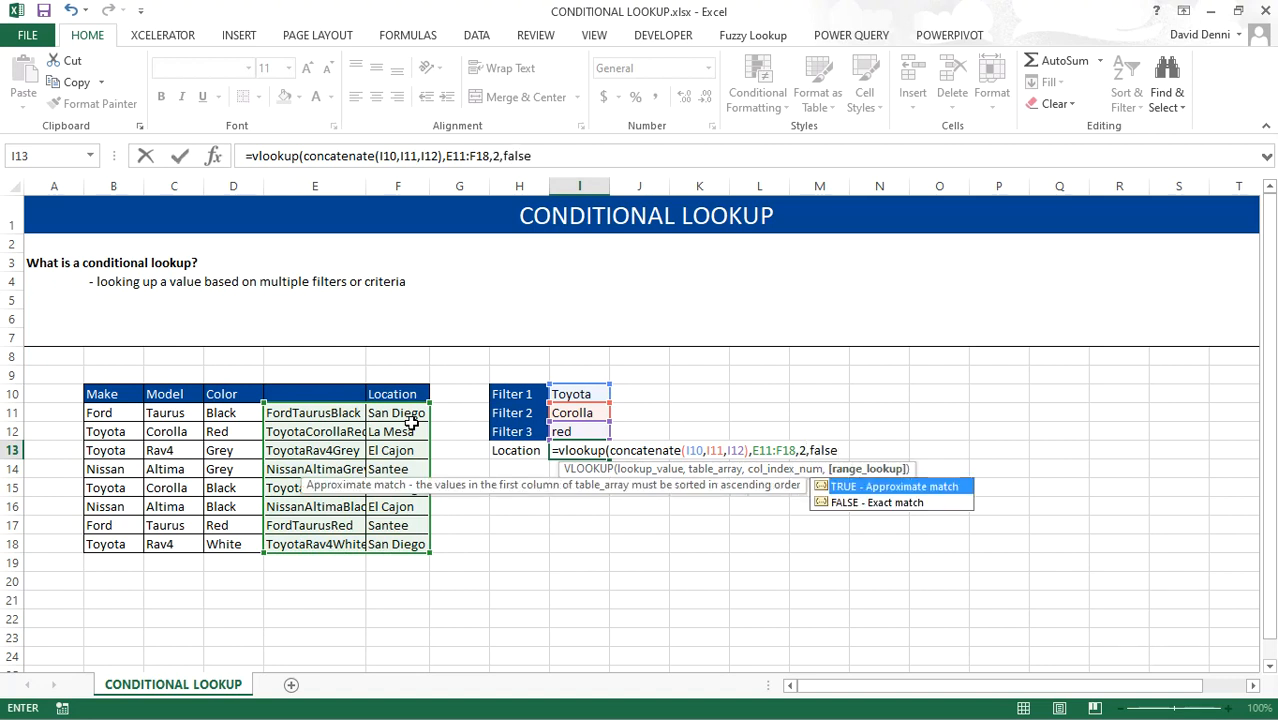
pyautogui.write(')')
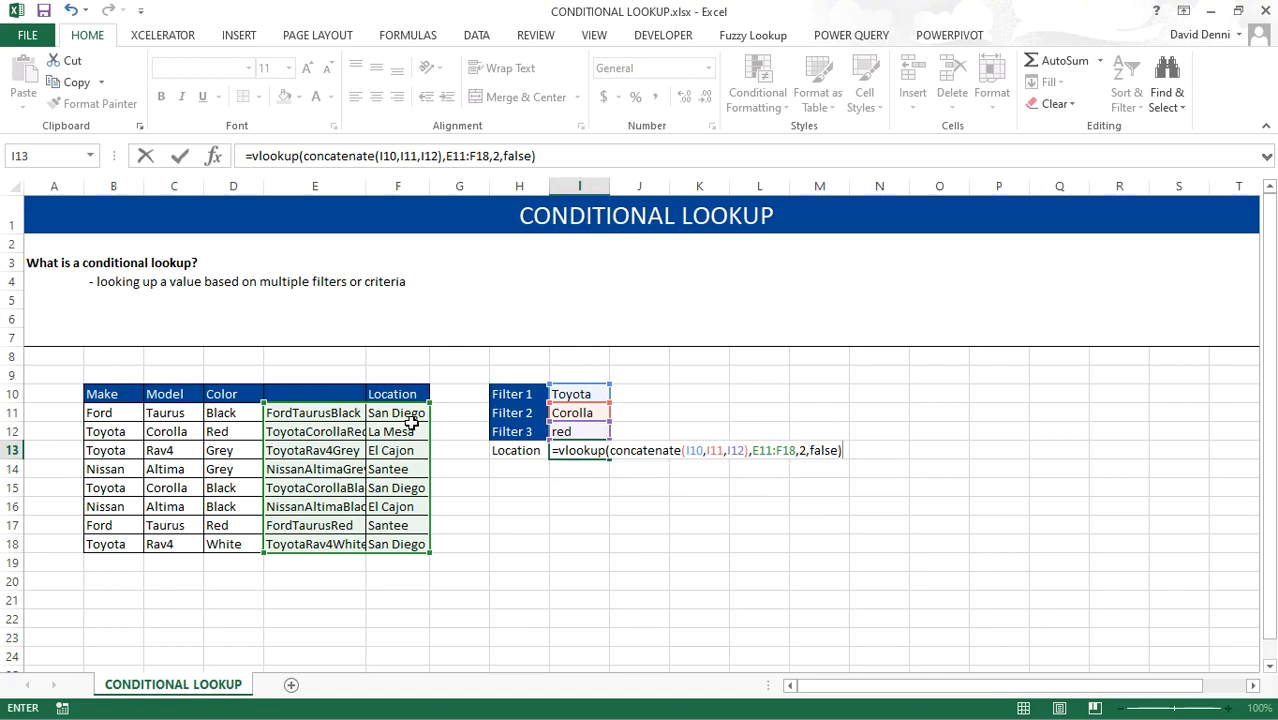
pyautogui.press('Return')
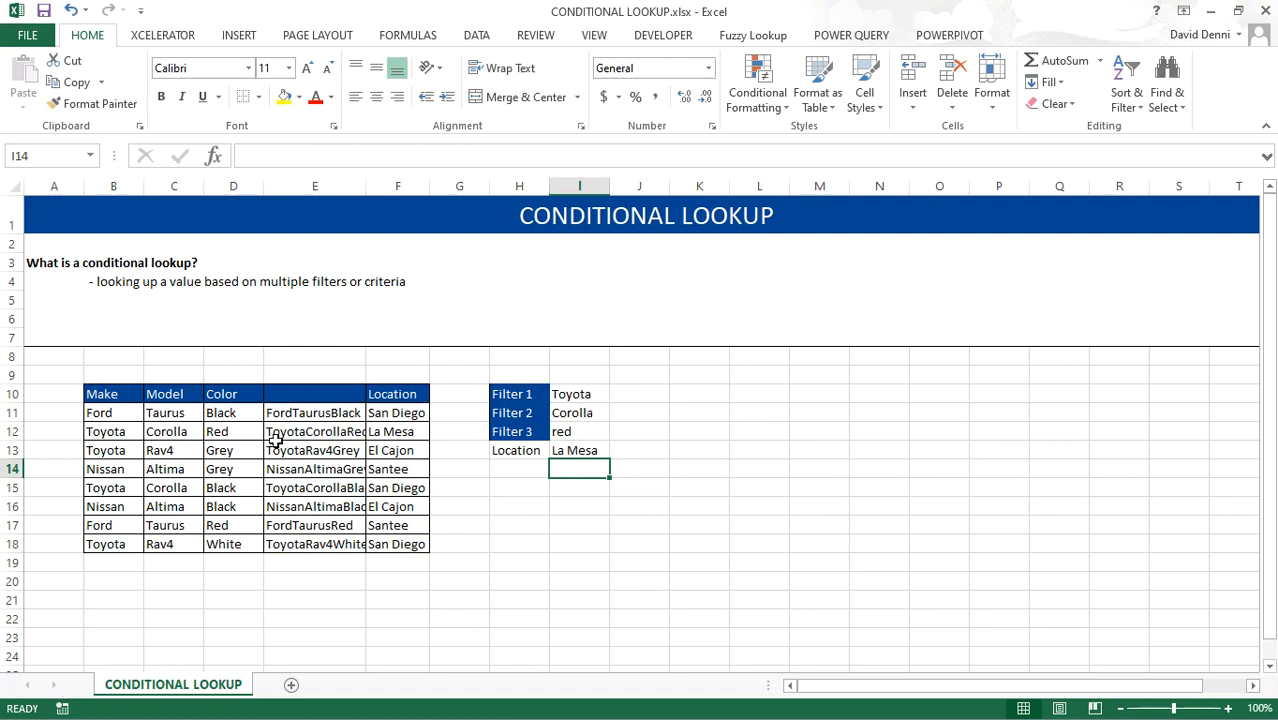
# - Check the red Toyota Corolla's row, and test the lookup by setting Filter 3 to black and checking the matching location
pyautogui.moveTo(101, 432); pyautogui.dragTo(236, 434)
pyautogui.click(415, 433)
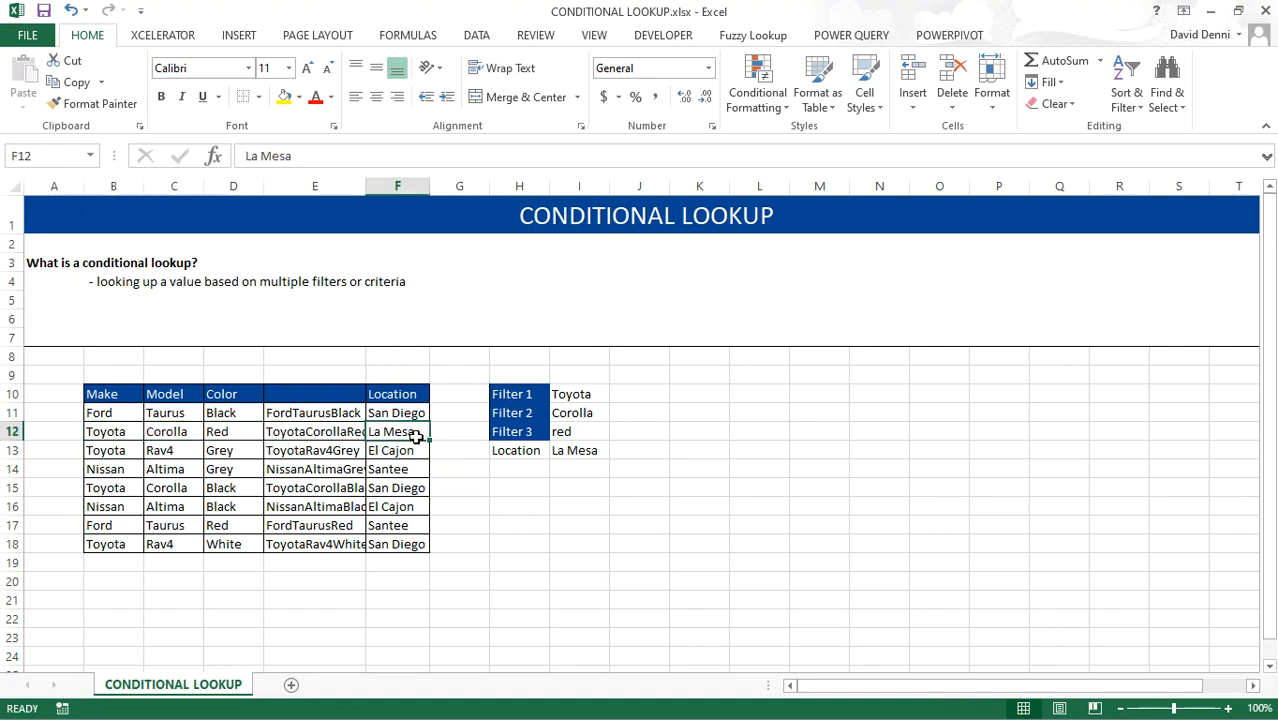
pyautogui.click(587, 432)
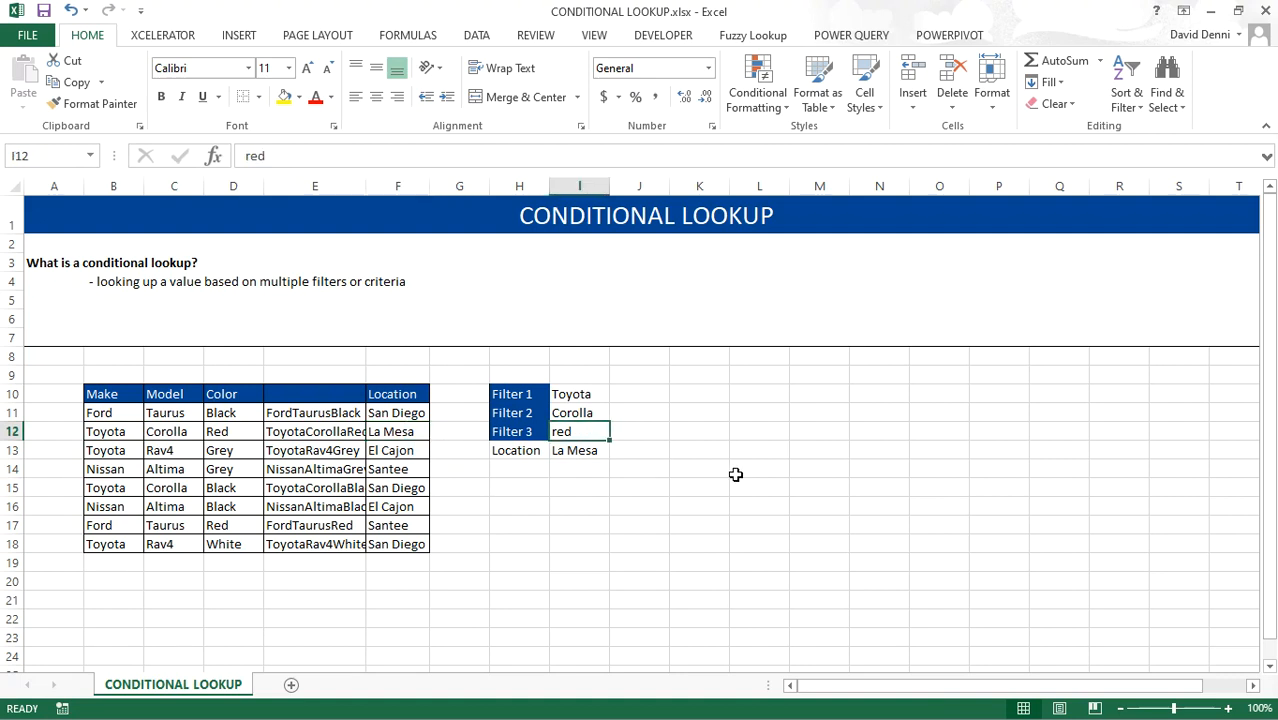
pyautogui.write('black')
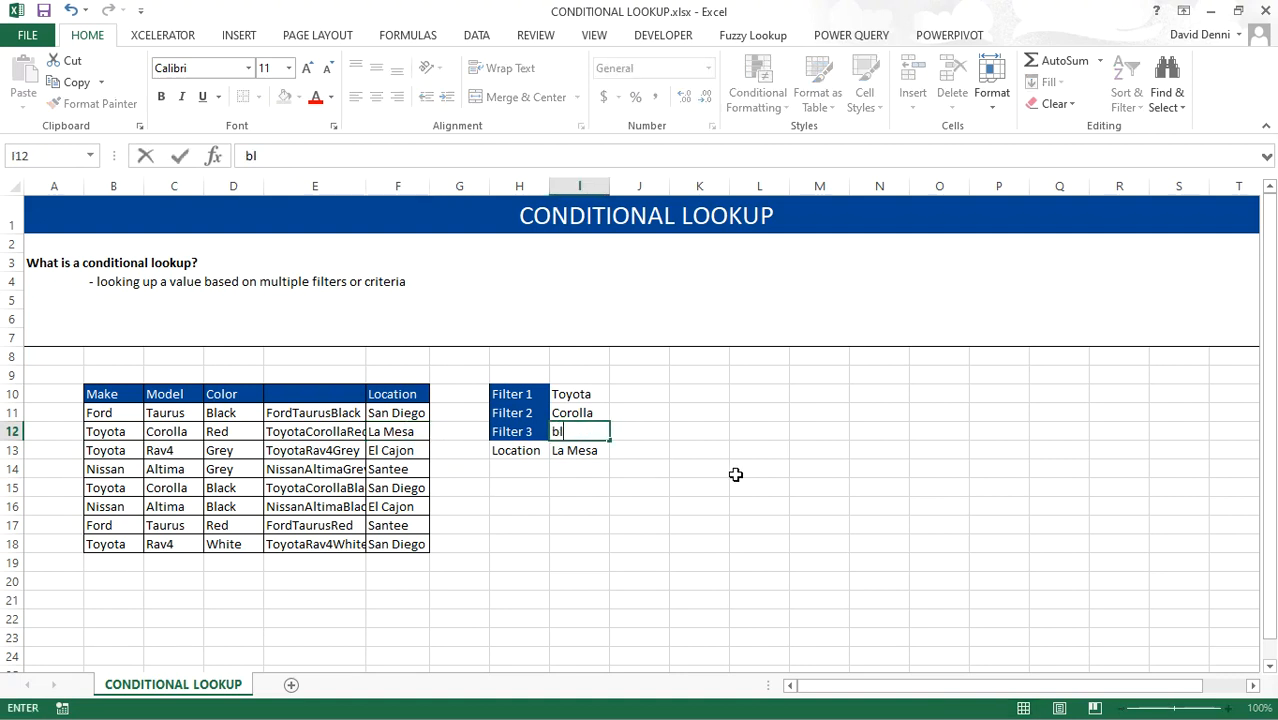
pyautogui.press('Return')
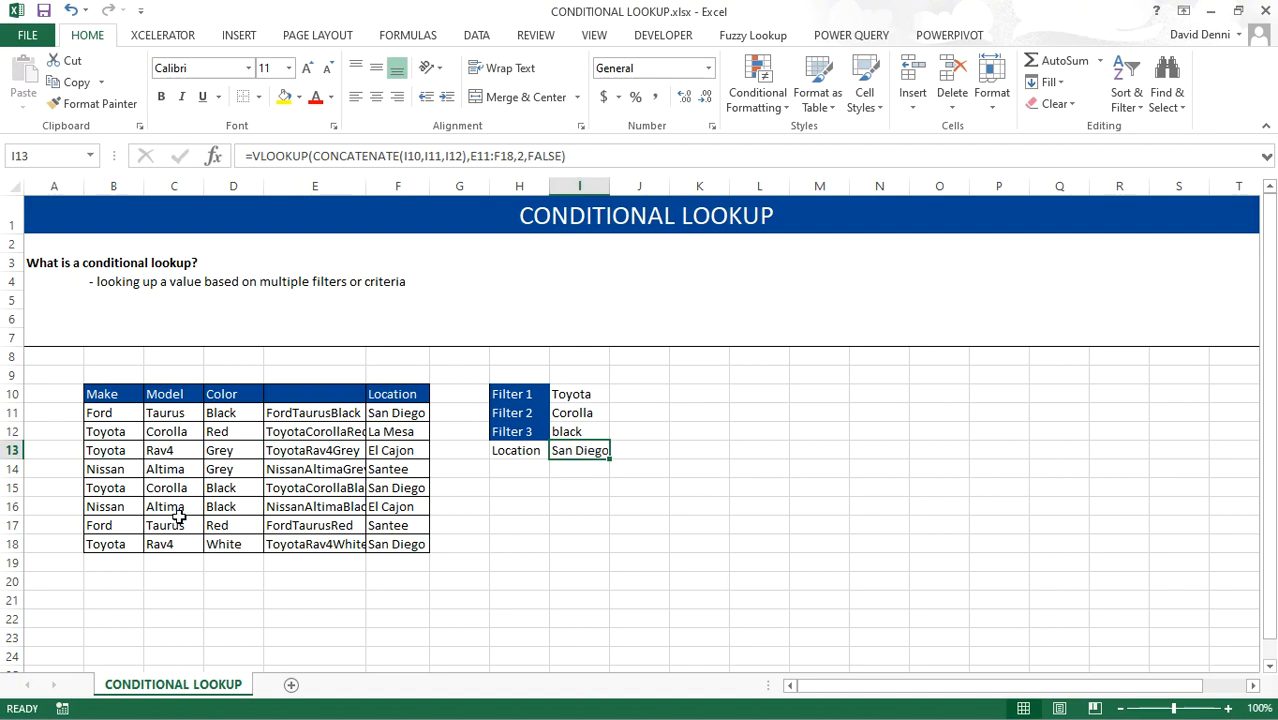
pyautogui.click(386, 489)
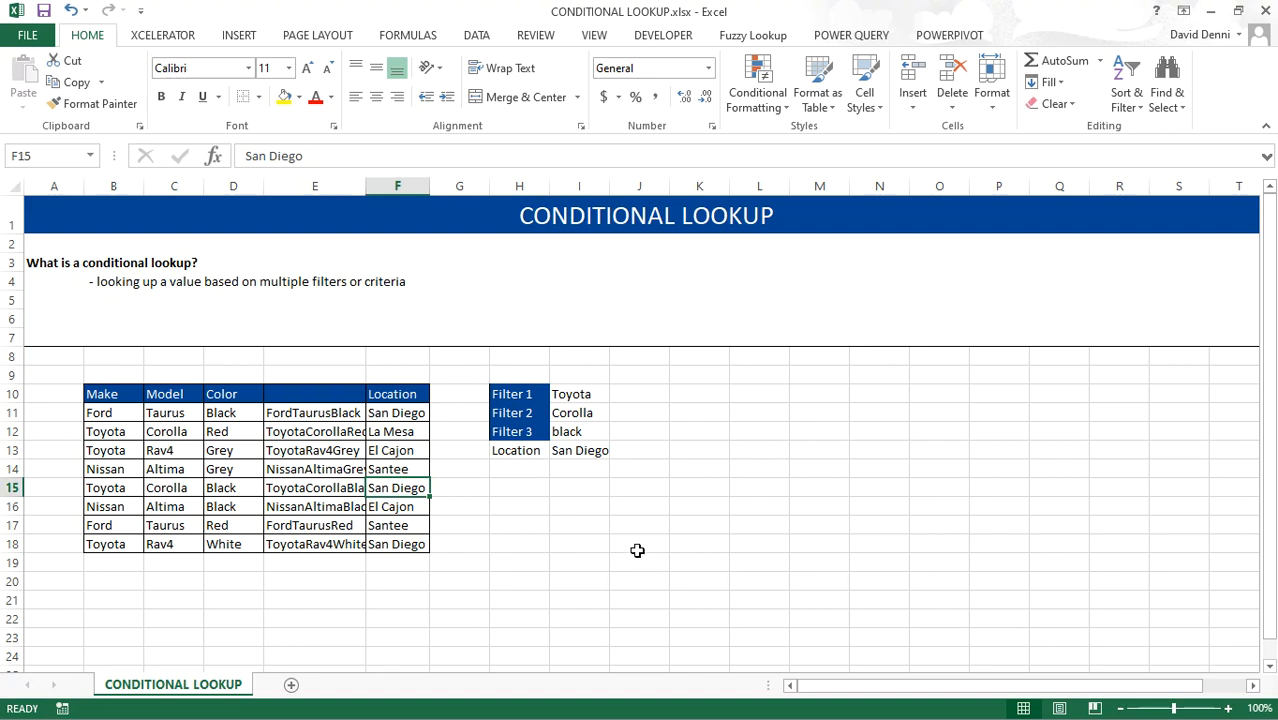
# - Set Filter 3 to yellow to test the lookup with a color missing from the table
pyautogui.click(584, 432)
pyautogui.write('yellow')
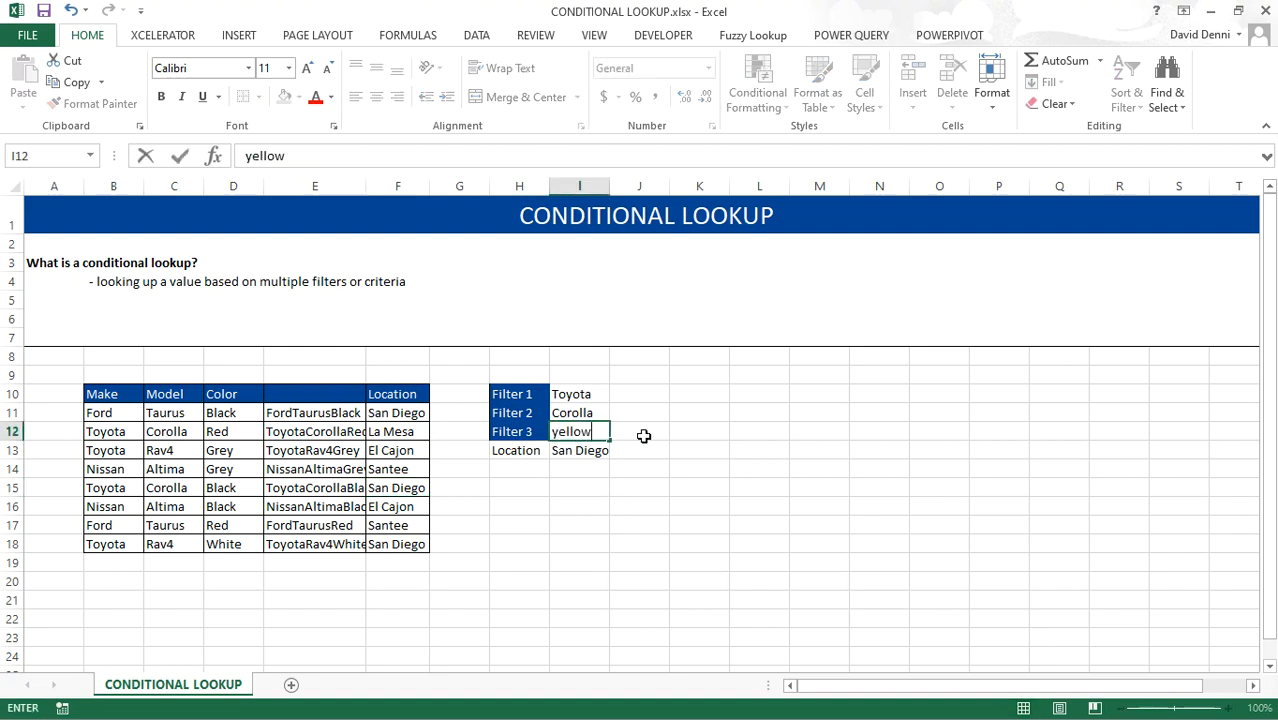
pyautogui.press('Return')
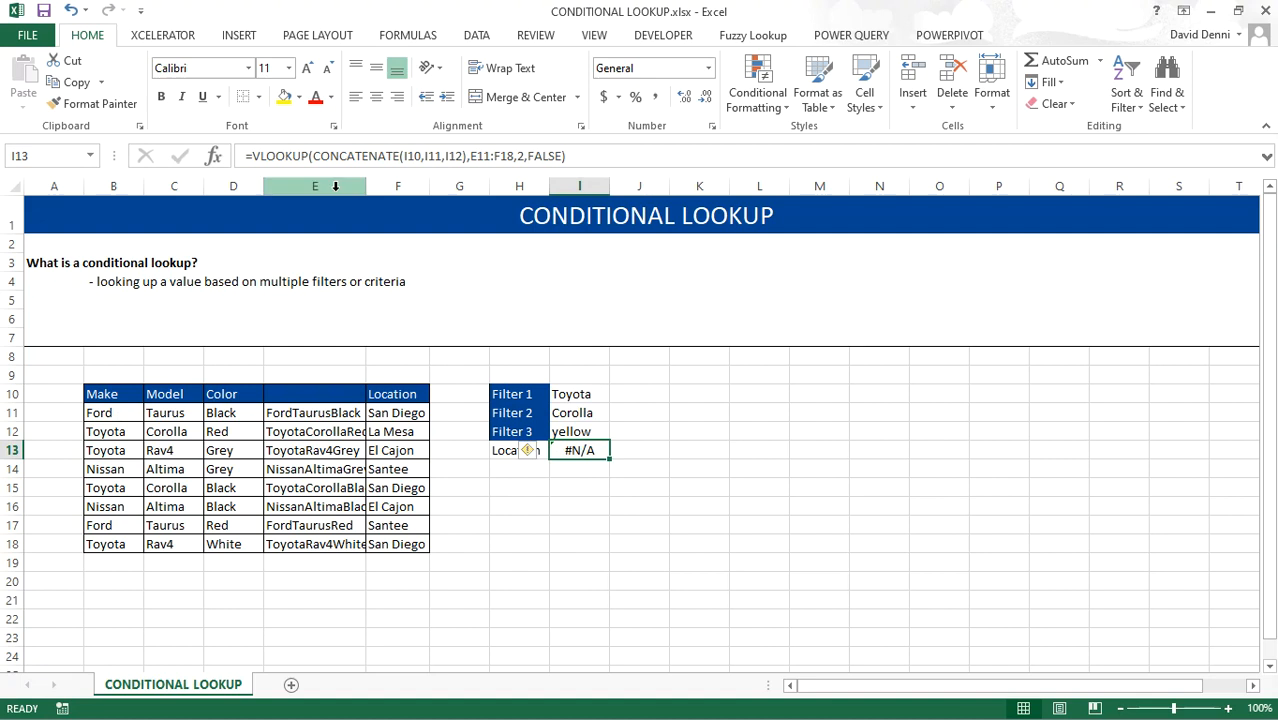
# - Wrap the VLOOKUP formula in I13 in IFERROR so that it returns "not found" when the lookup fails
pyautogui.click(253, 157)
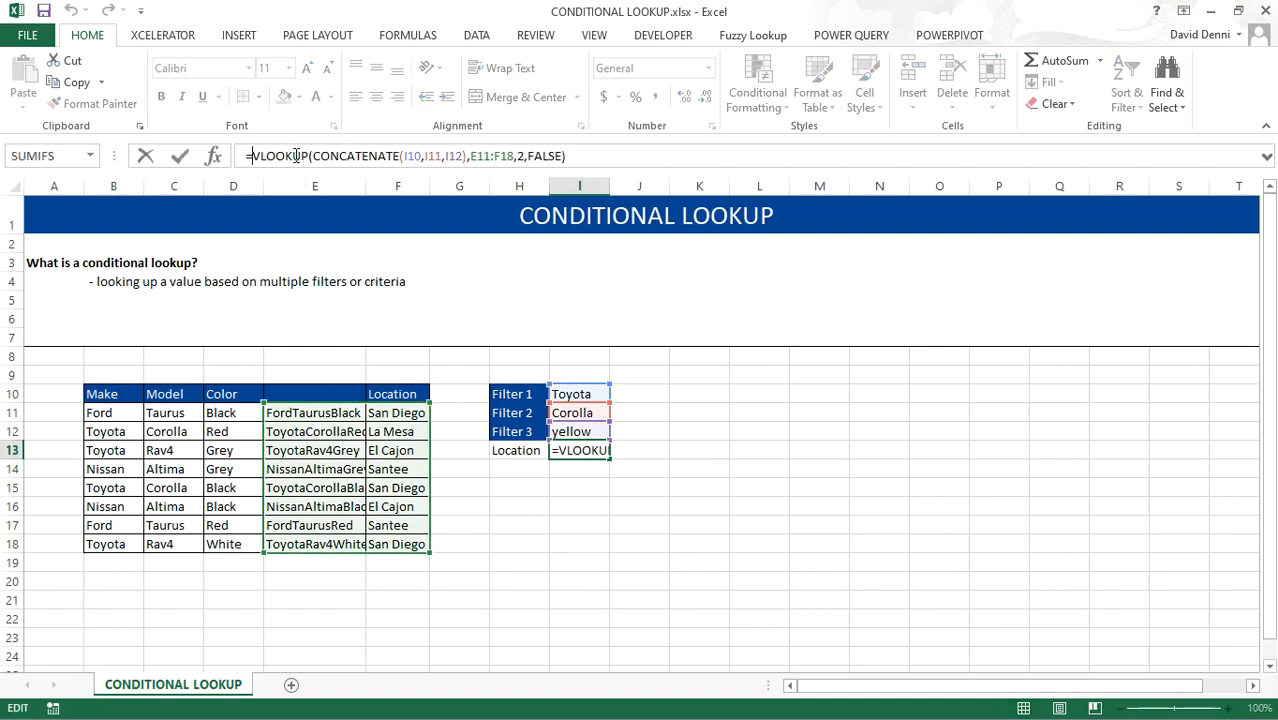
pyautogui.write('iferror')
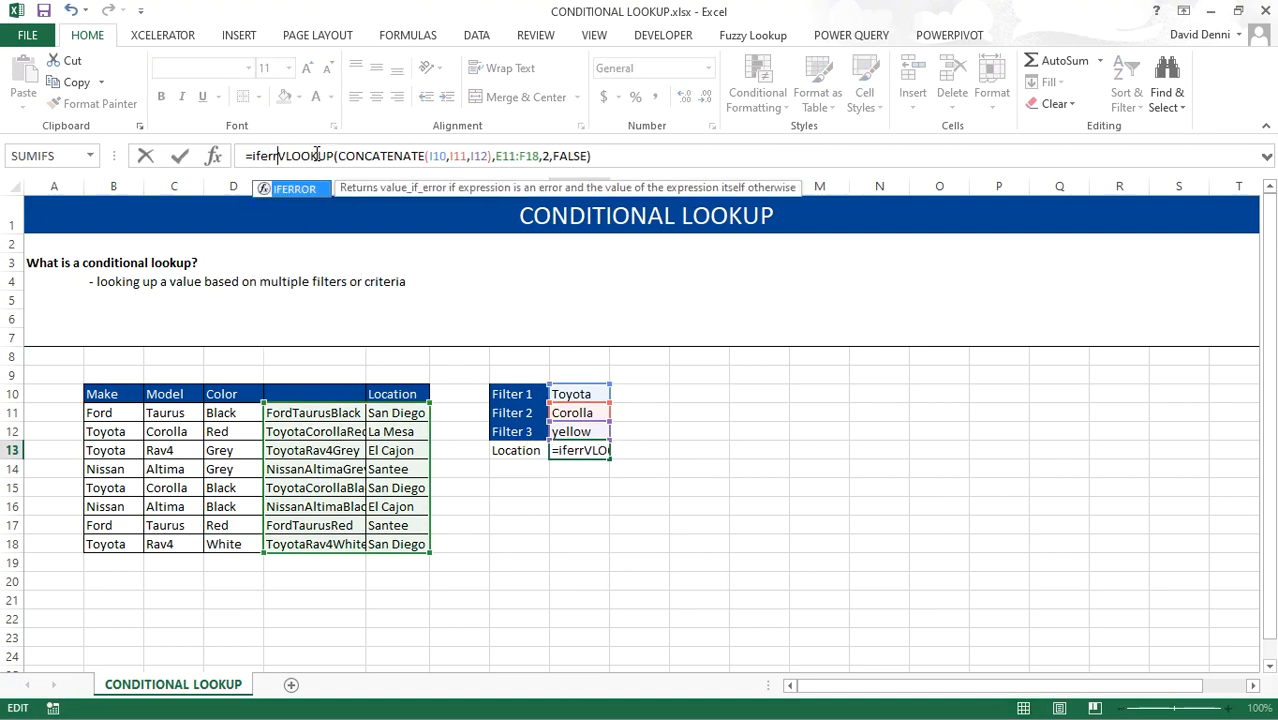
pyautogui.write('(')
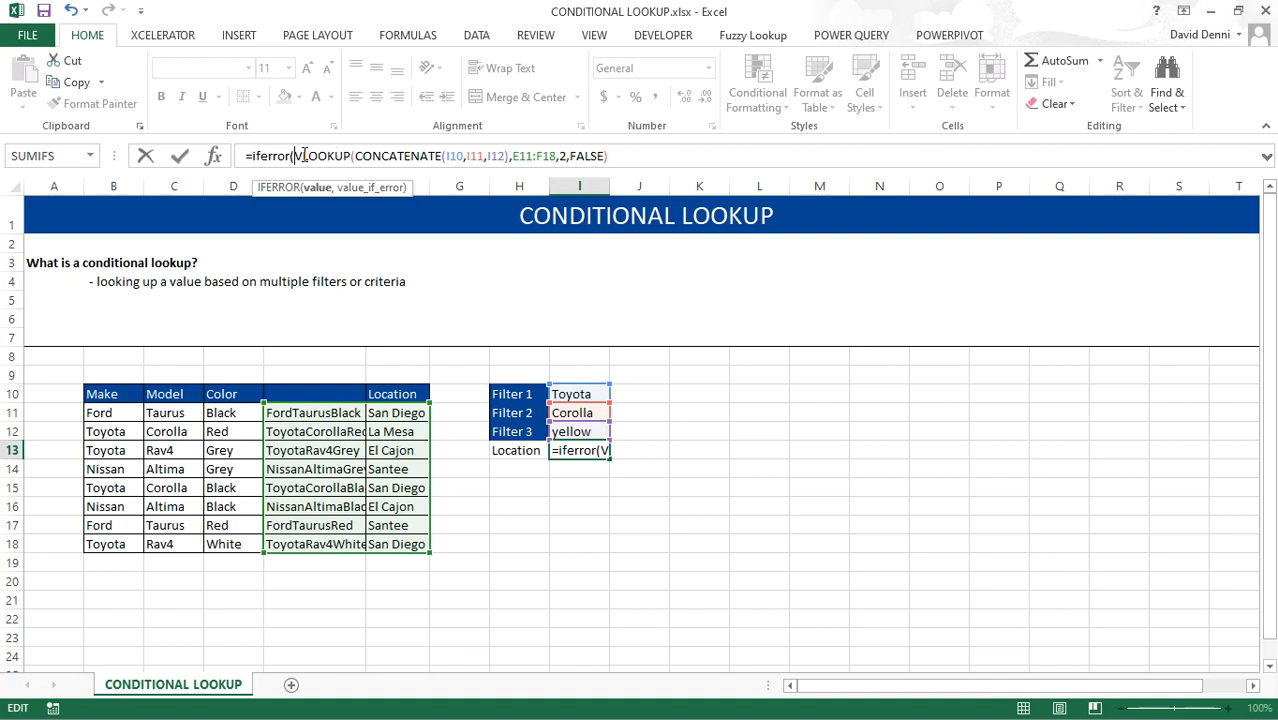
pyautogui.click(643, 160)
pyautogui.write(',')
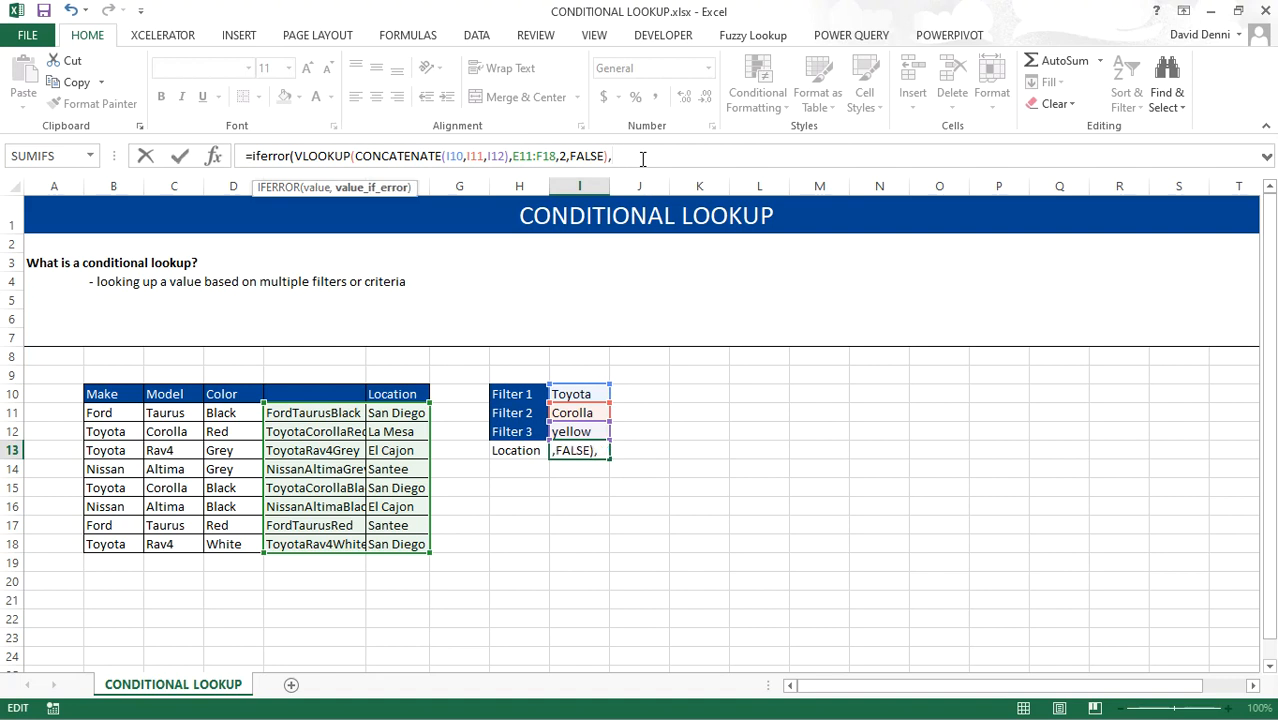
pyautogui.write('""')
pyautogui.write('not founf')
pyautogui.press('BackSpace')
pyautogui.write('d")')
pyautogui.press('Return')
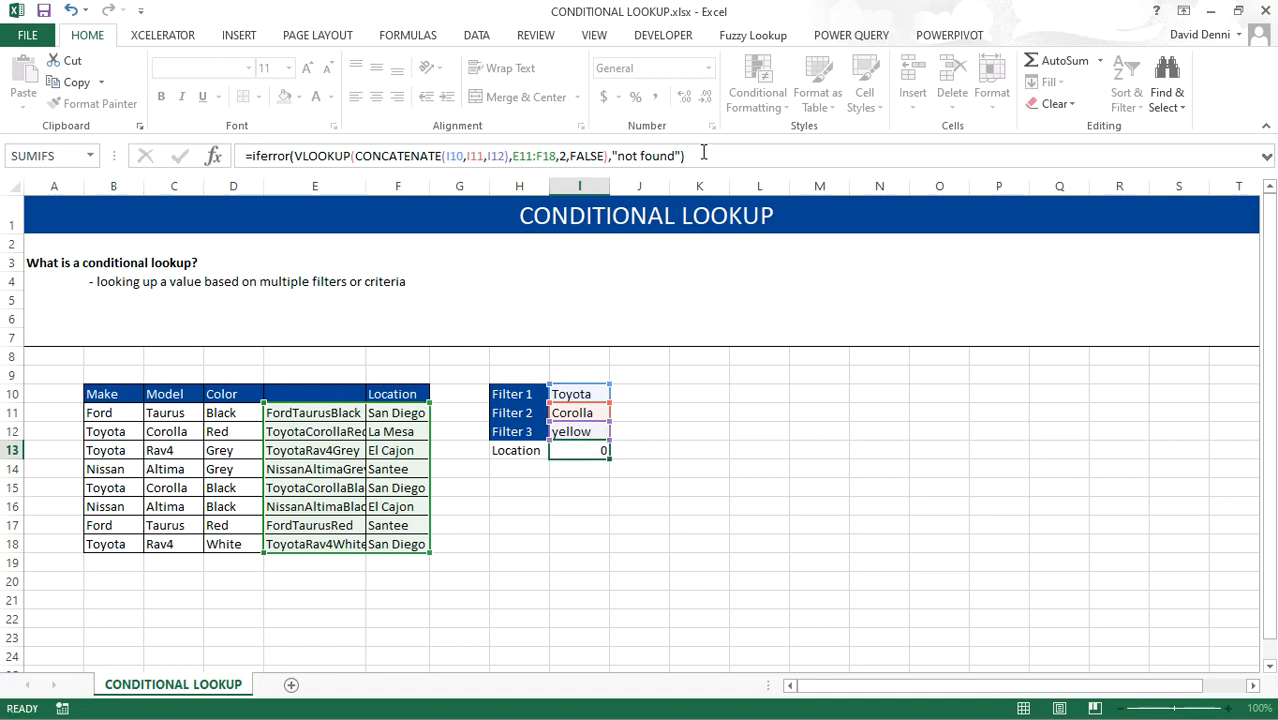
pyautogui.click(639, 514)
pyautogui.click(578, 451)
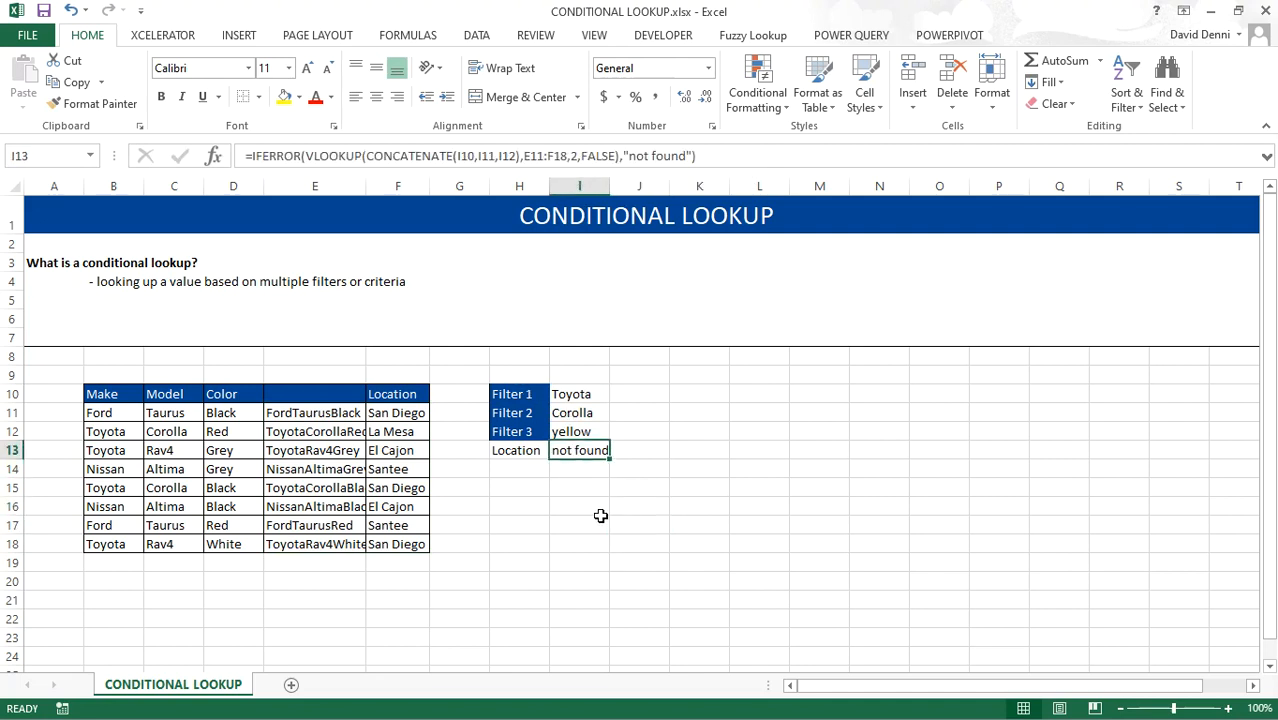
# - Set Filter 3 to red to test the IFERROR lookup with a color that exists in the table
pyautogui.click(586, 434)
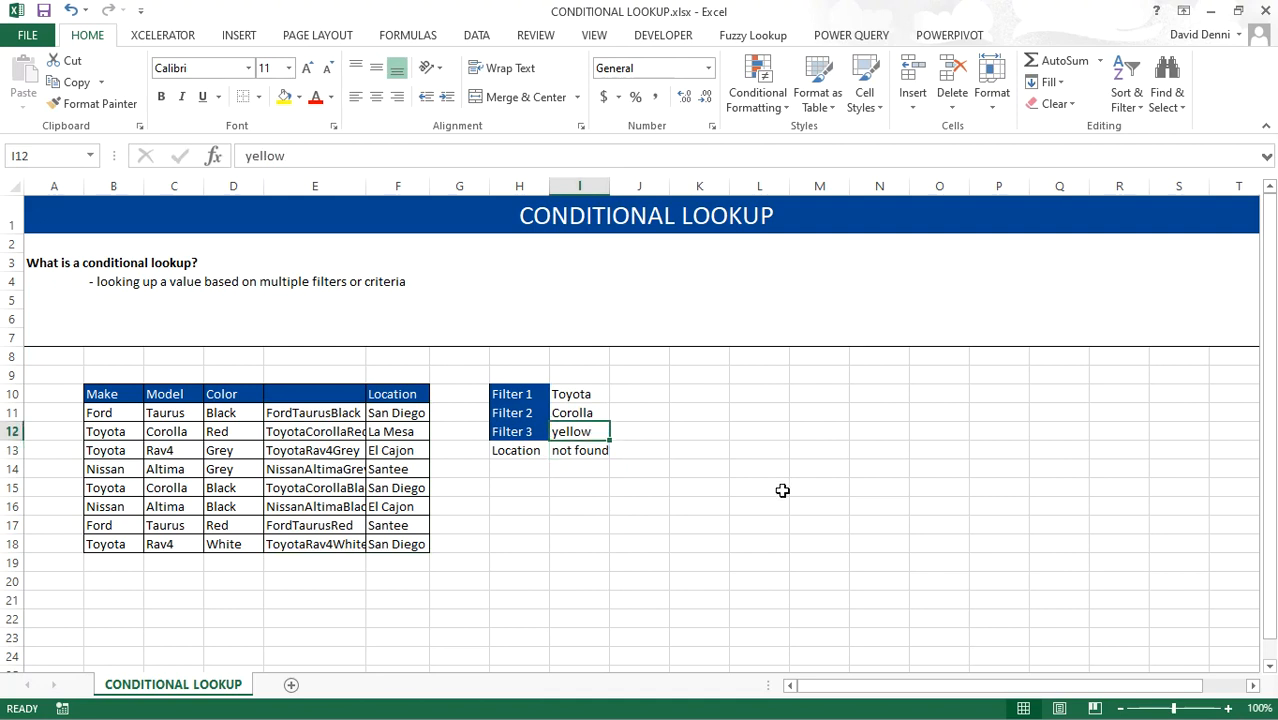
pyautogui.write('red')
pyautogui.press('Return')
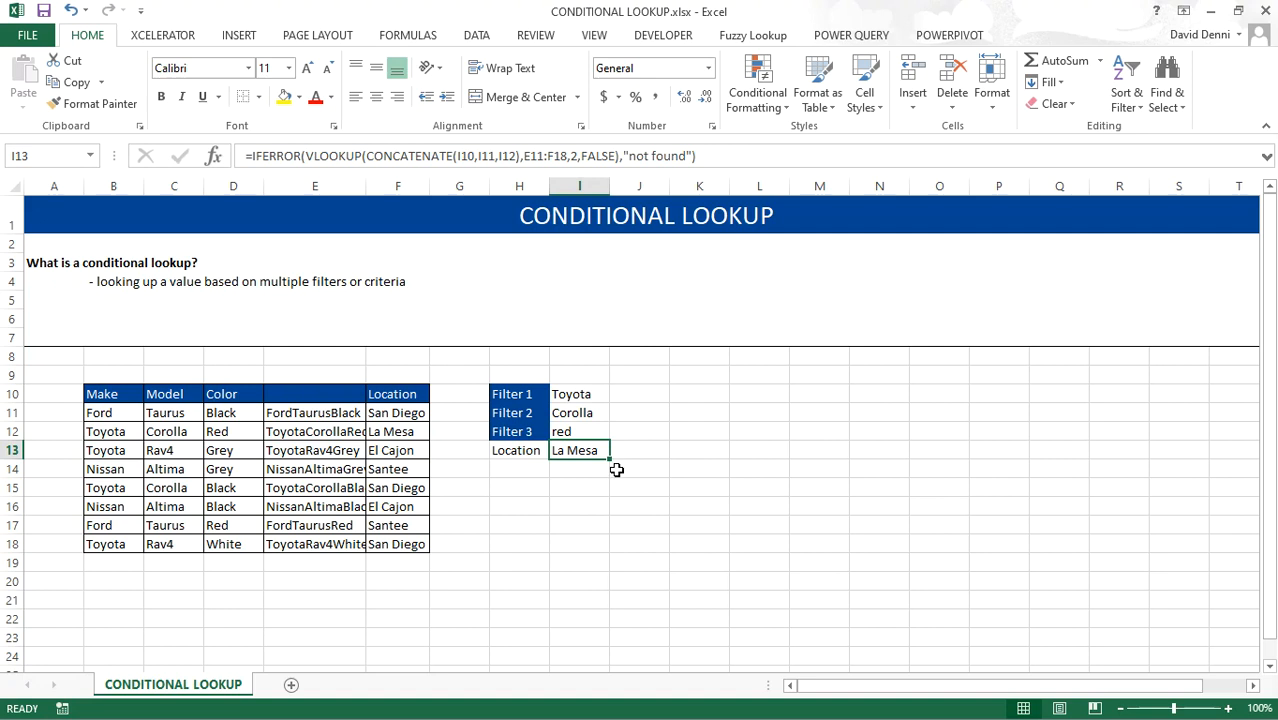
# - Clear the lookup formula from I13 and delete helper column E with the concatenated keys
pyautogui.click(665, 524)
pyautogui.click(575, 452)
pyautogui.press('Delete')
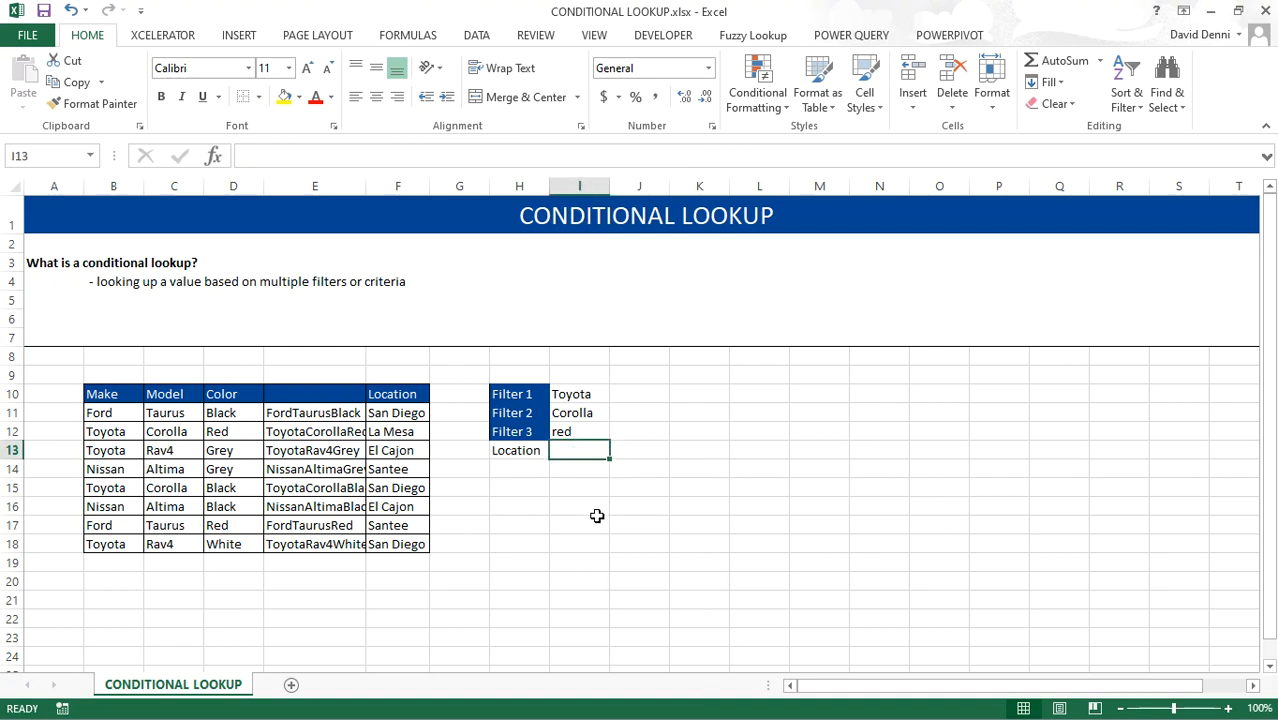
pyautogui.rightClick(320, 187)
pyautogui.click(390, 340)
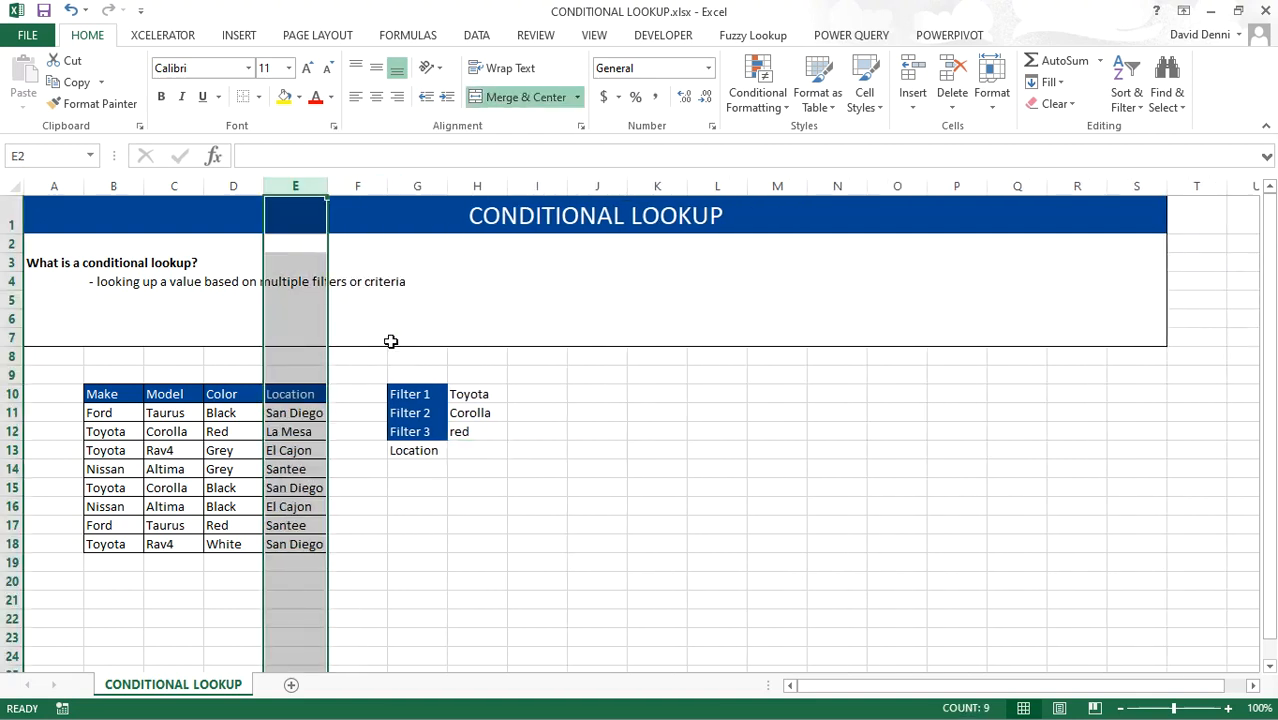
pyautogui.click(559, 518)
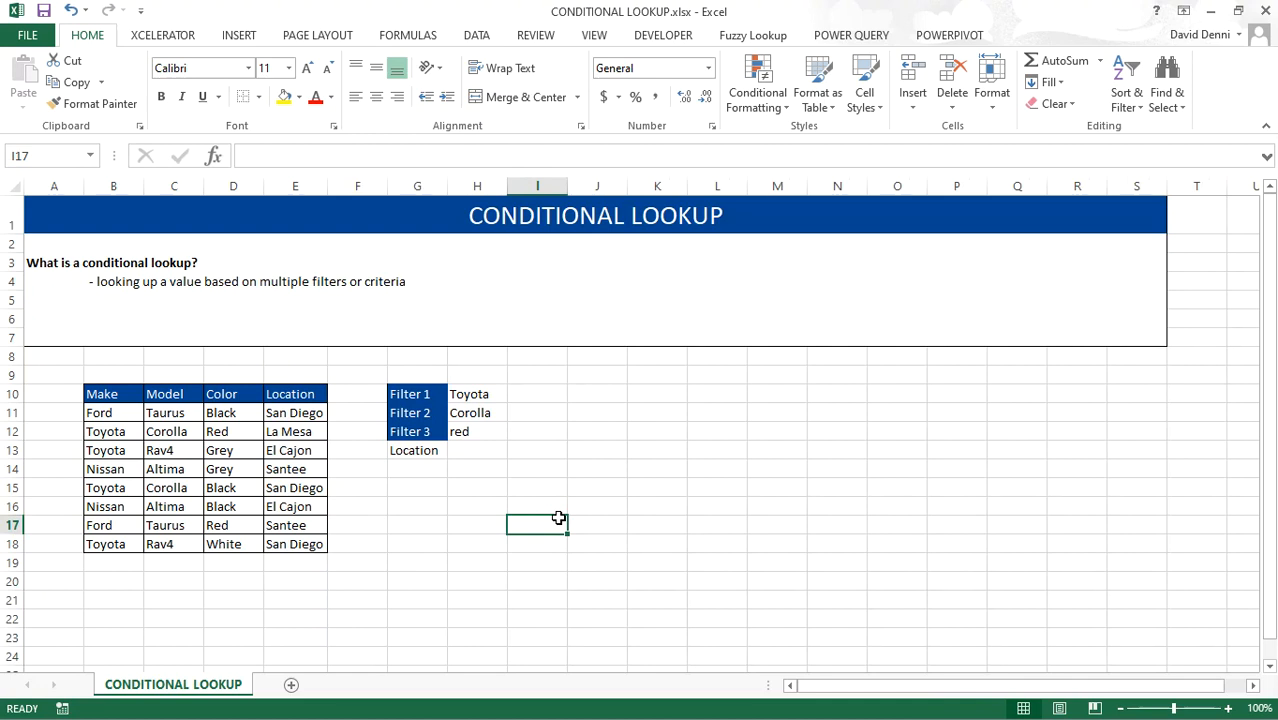
# - Start an INDEX formula in H13 with E11:E18 as the array and a nested MATCH with lookup value 1
pyautogui.click(473, 444)
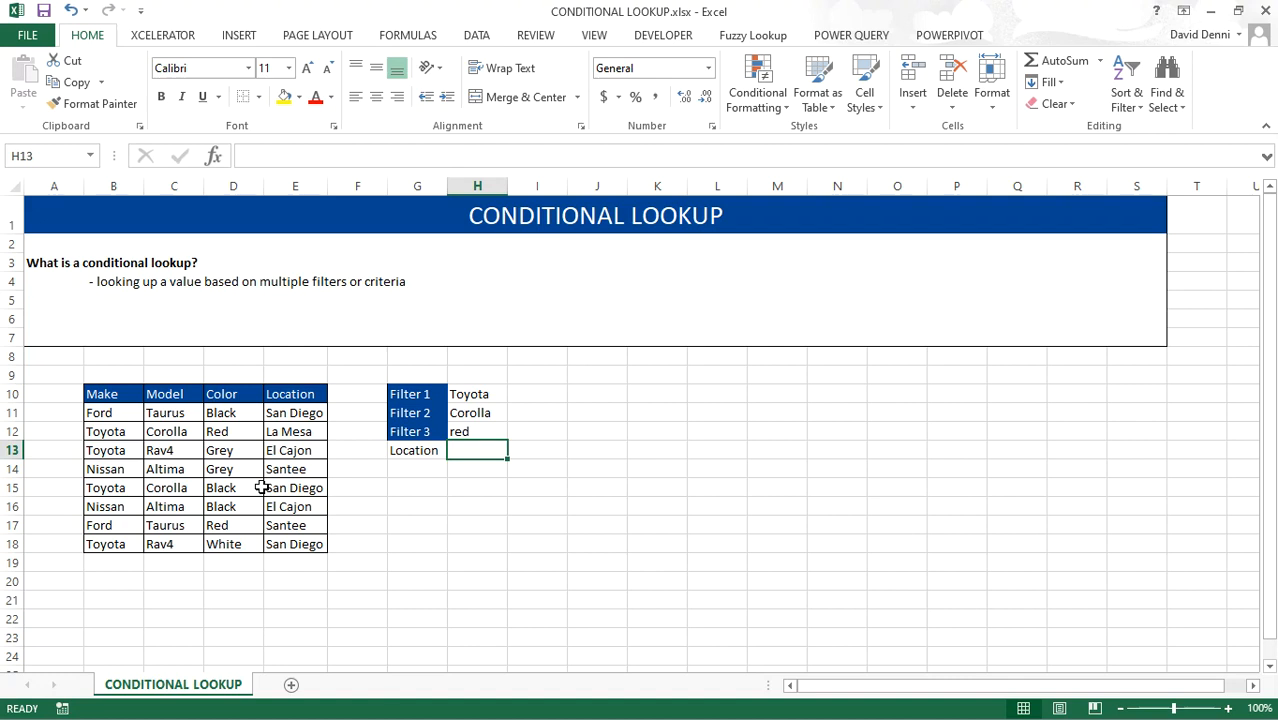
pyautogui.write('=i')
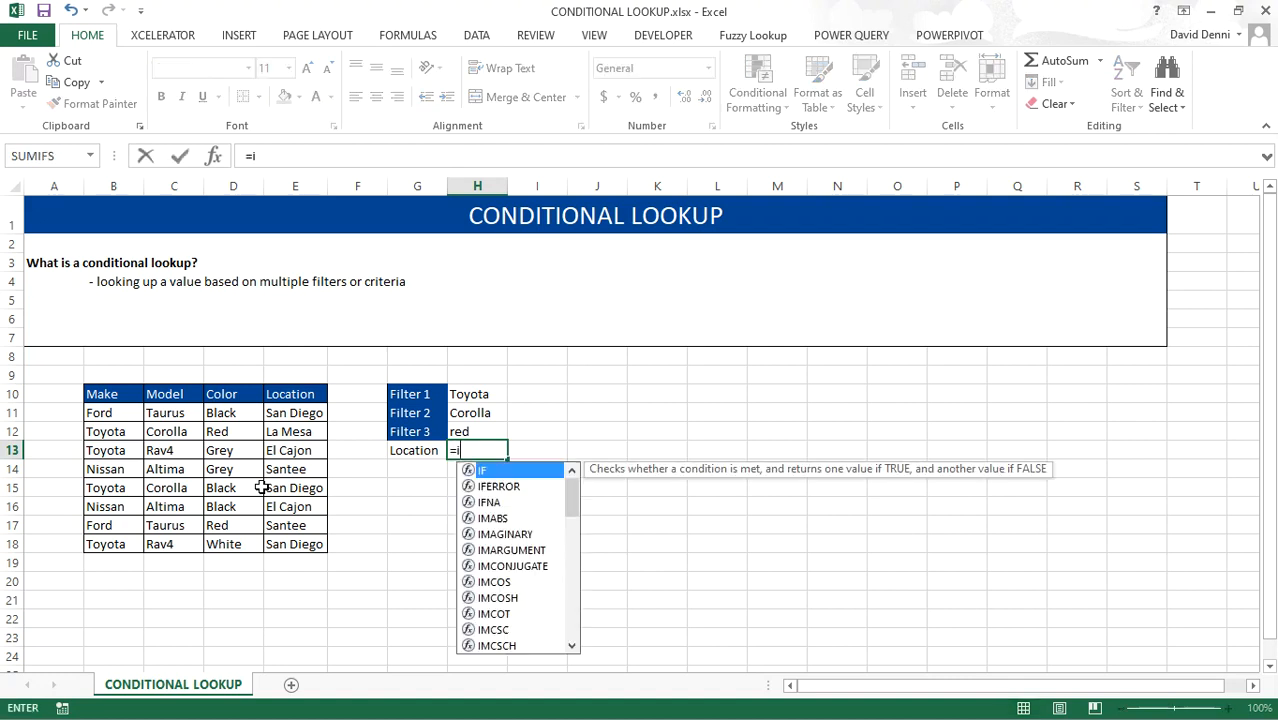
pyautogui.write('ndex(')
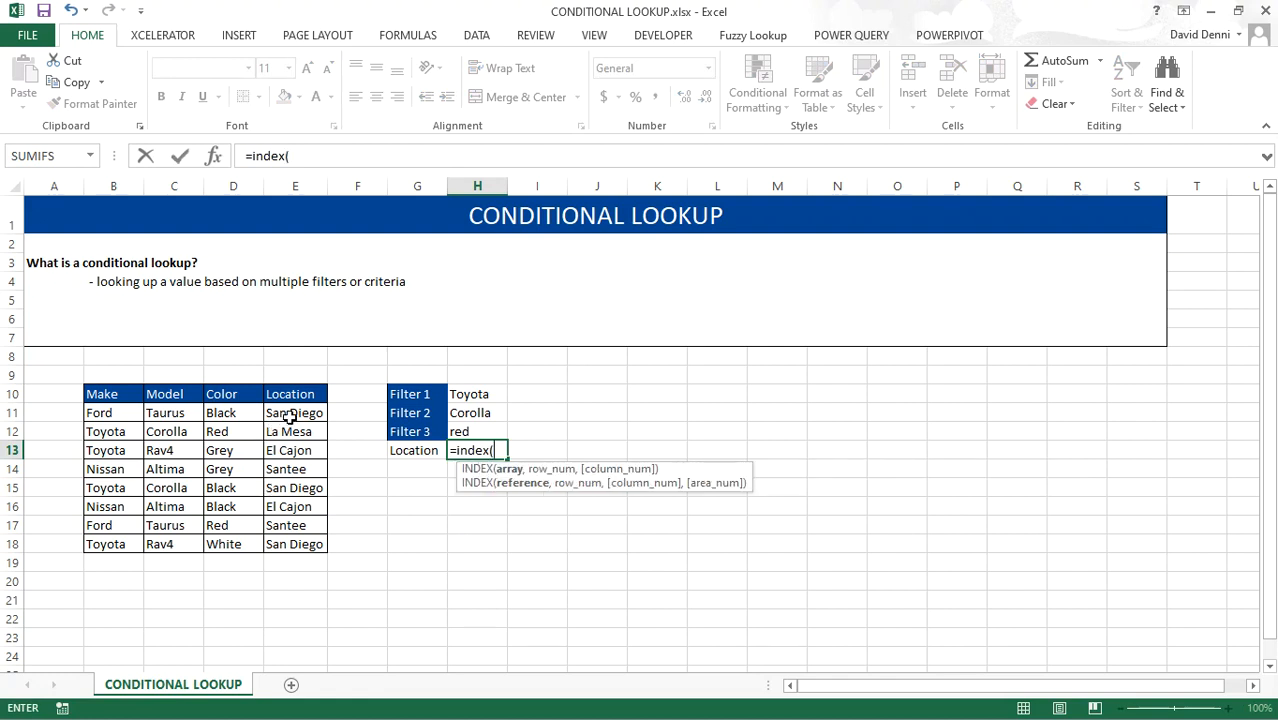
pyautogui.moveTo(291, 414); pyautogui.dragTo(298, 539)
pyautogui.write(',')
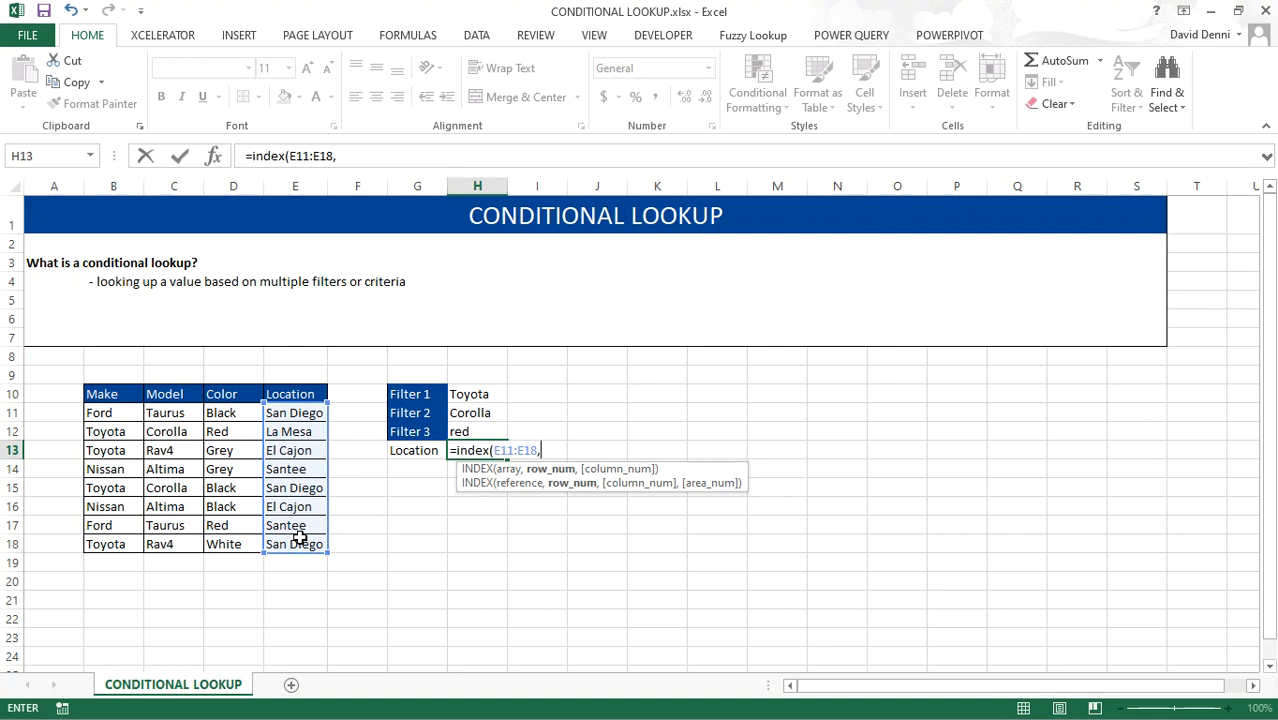
pyautogui.write('mat')
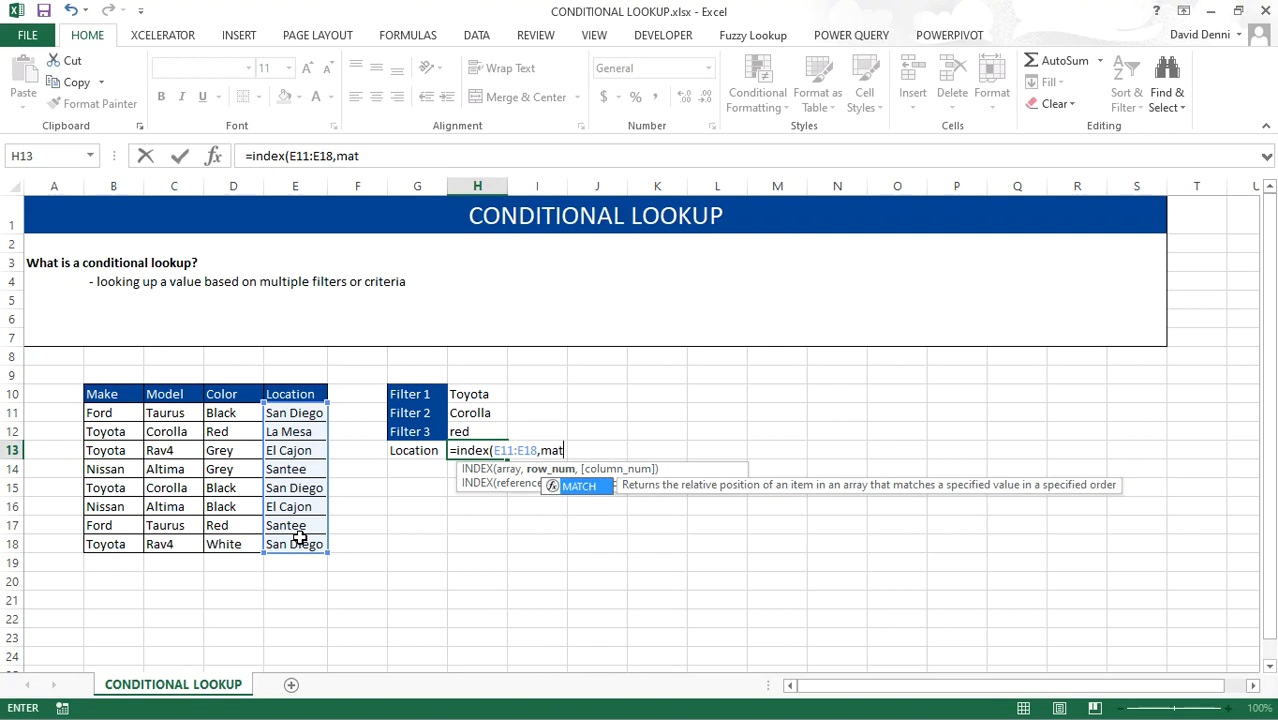
pyautogui.write('ch(1')
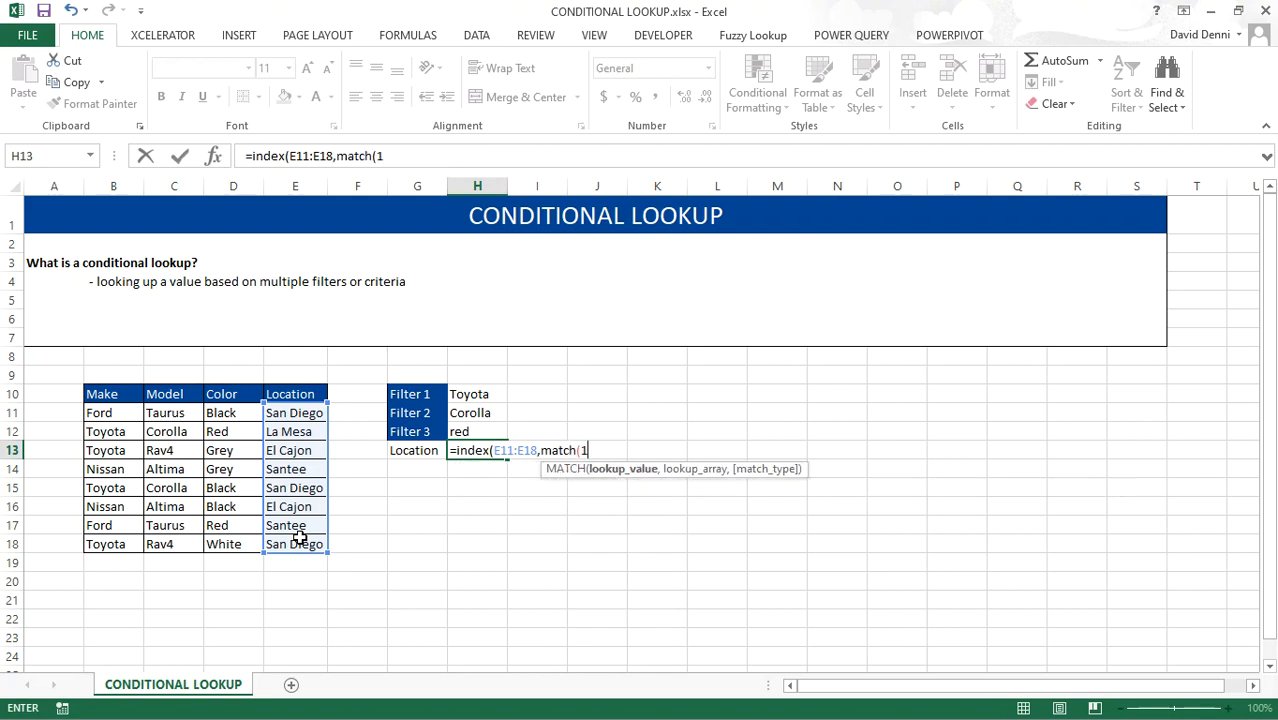
pyautogui.write(',')
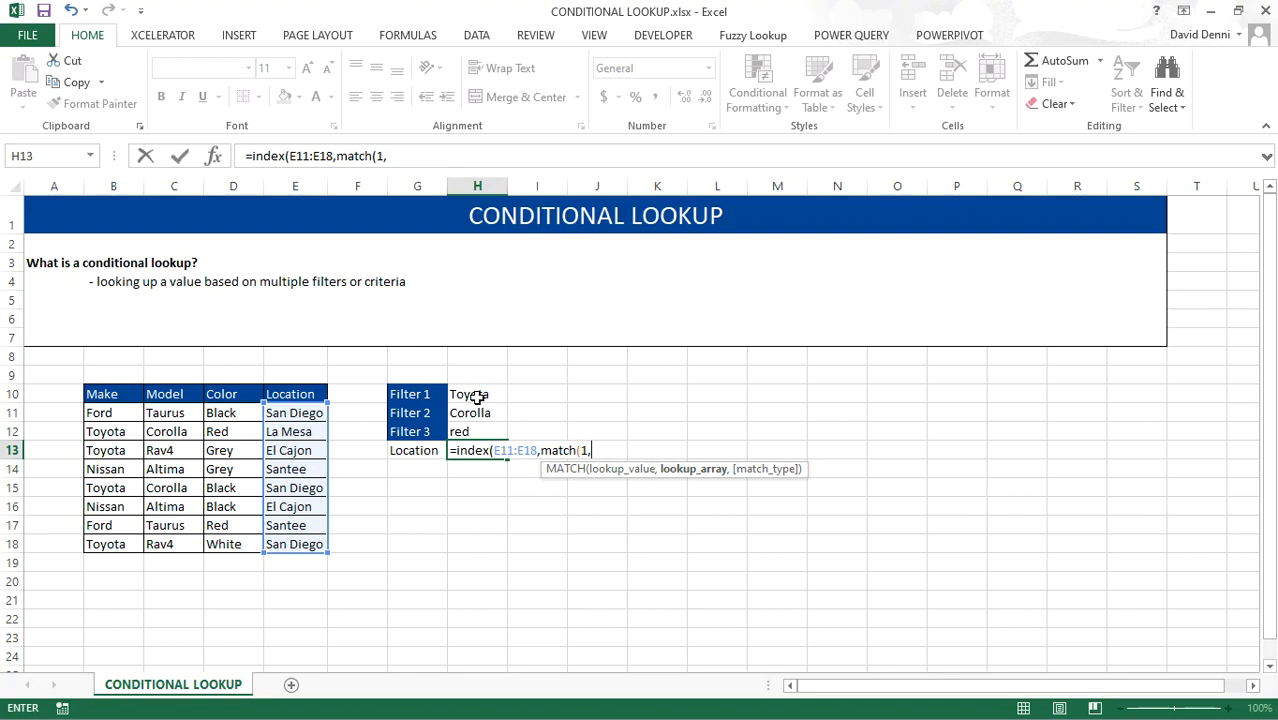
# - Add the make condition (B11:B18=H10) as the first factor of the MATCH lookup array
pyautogui.write('(')
pyautogui.moveTo(115, 412); pyautogui.dragTo(114, 535)
pyautogui.write('=')
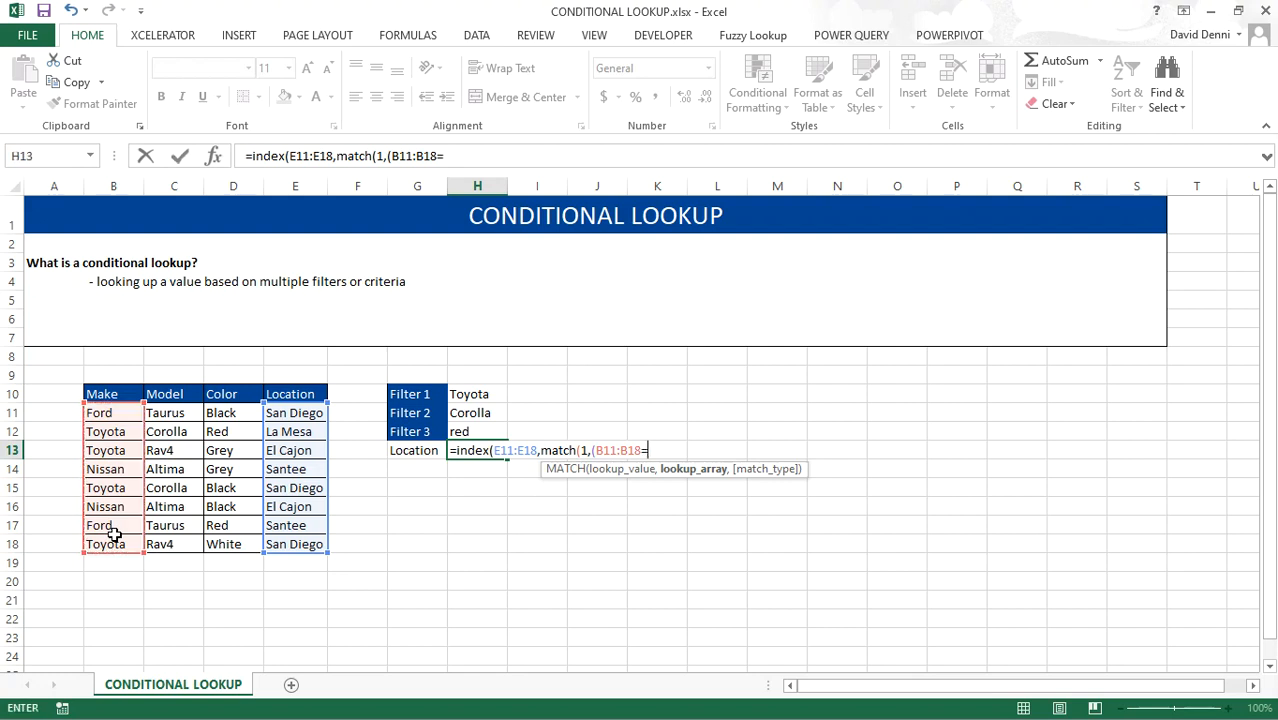
pyautogui.click(488, 396)
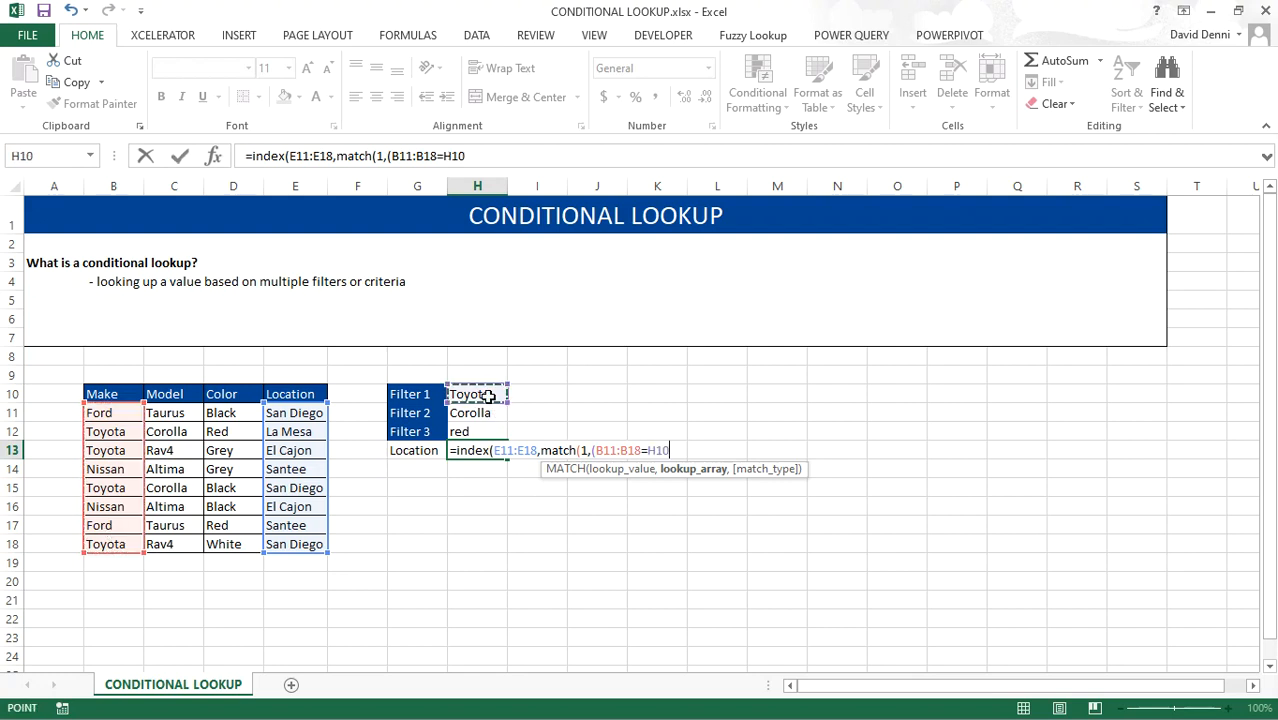
pyautogui.write(')*(')
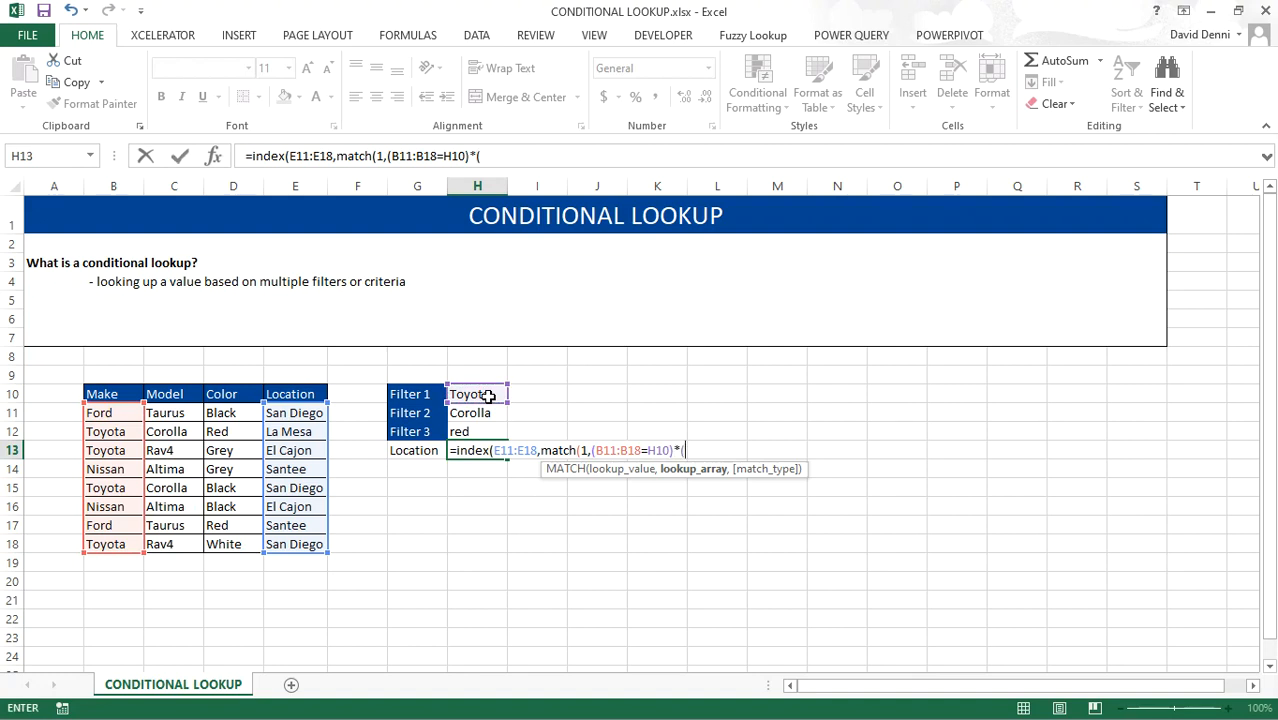
# - Multiply in the model condition (C11:C18=H11) and the color condition (D11:D18=H12) to complete the MATCH lookup array
pyautogui.moveTo(172, 413); pyautogui.dragTo(178, 545)
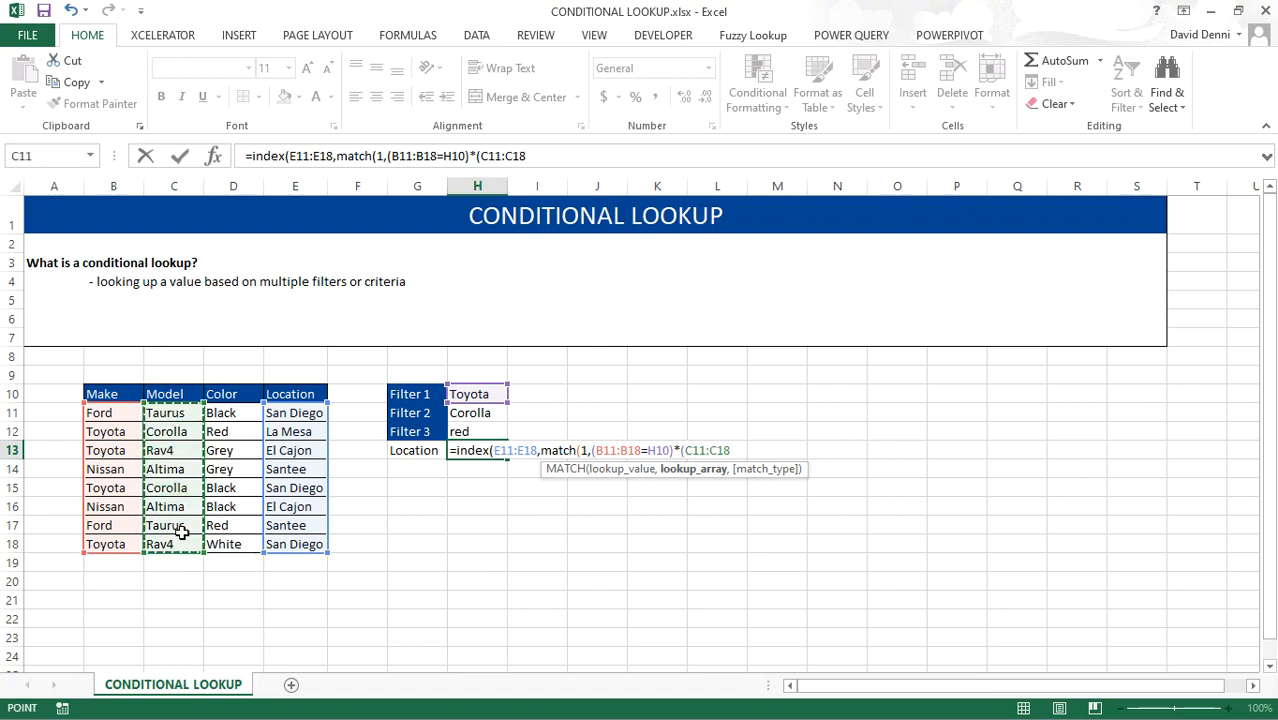
pyautogui.write('=')
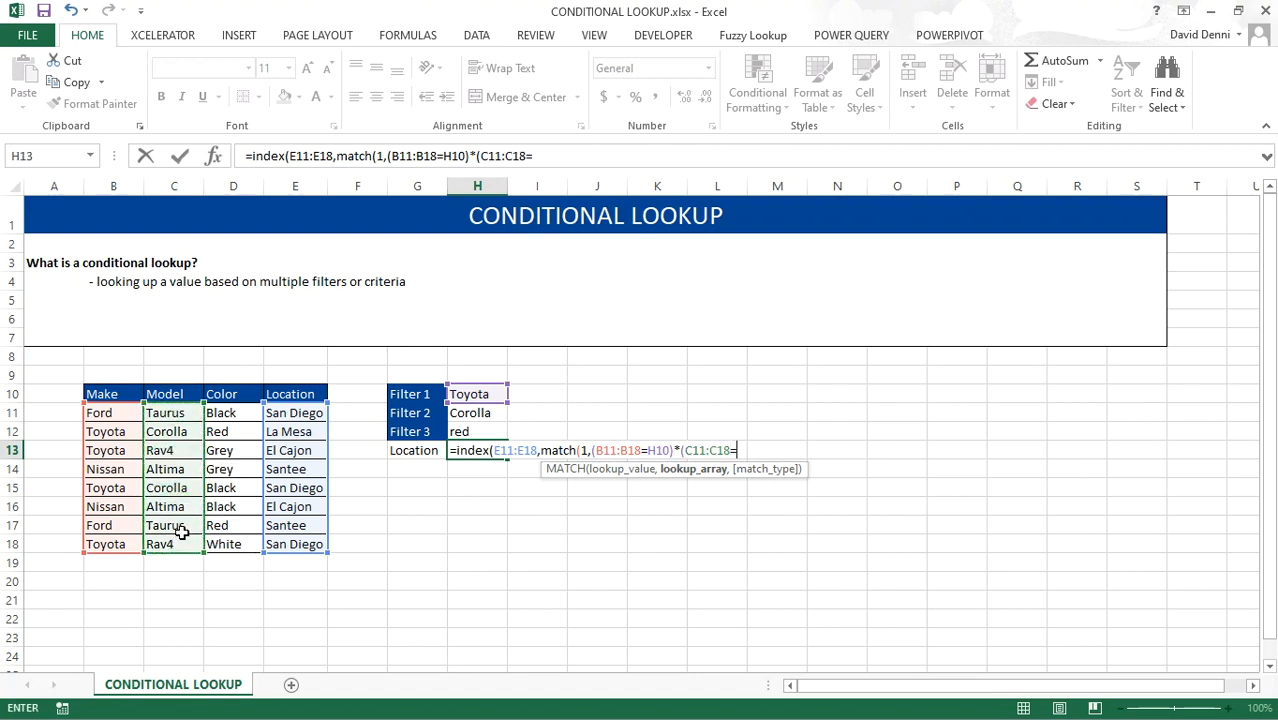
pyautogui.click(488, 413)
pyautogui.write(')*')
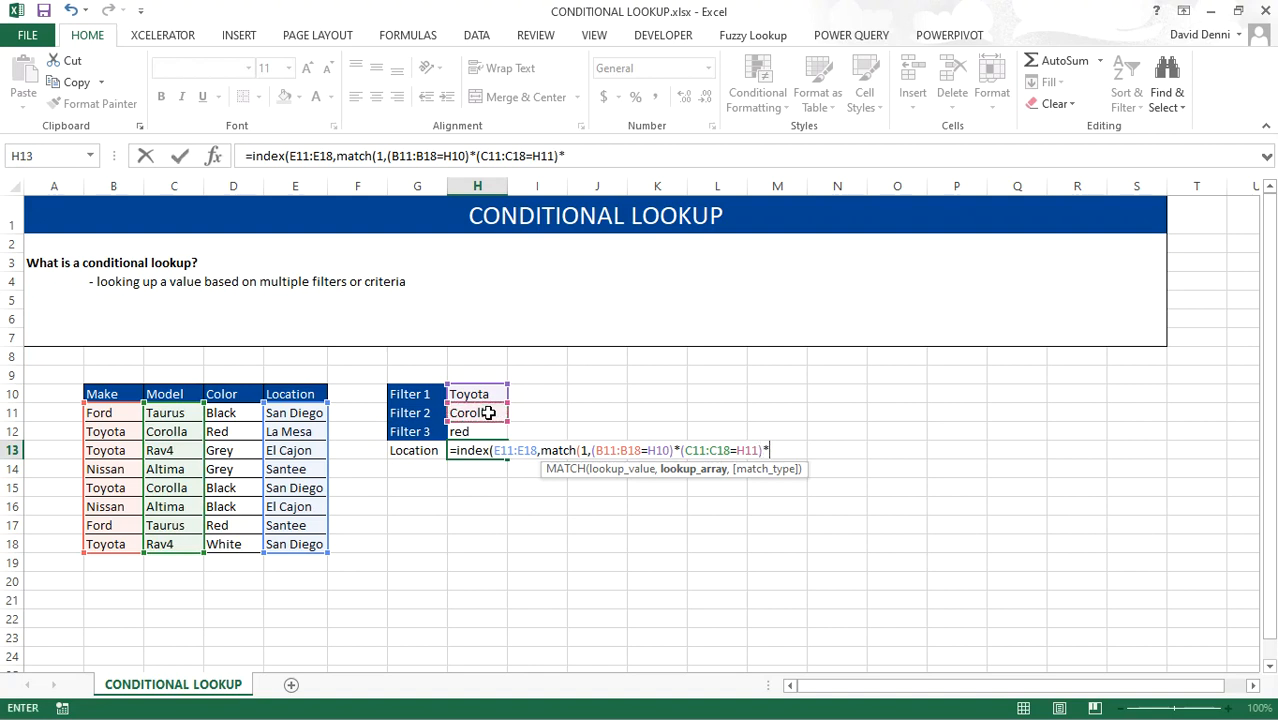
pyautogui.write('(')
pyautogui.moveTo(232, 412); pyautogui.dragTo(234, 537)
pyautogui.write('=')
pyautogui.click(478, 427)
pyautogui.write('),')
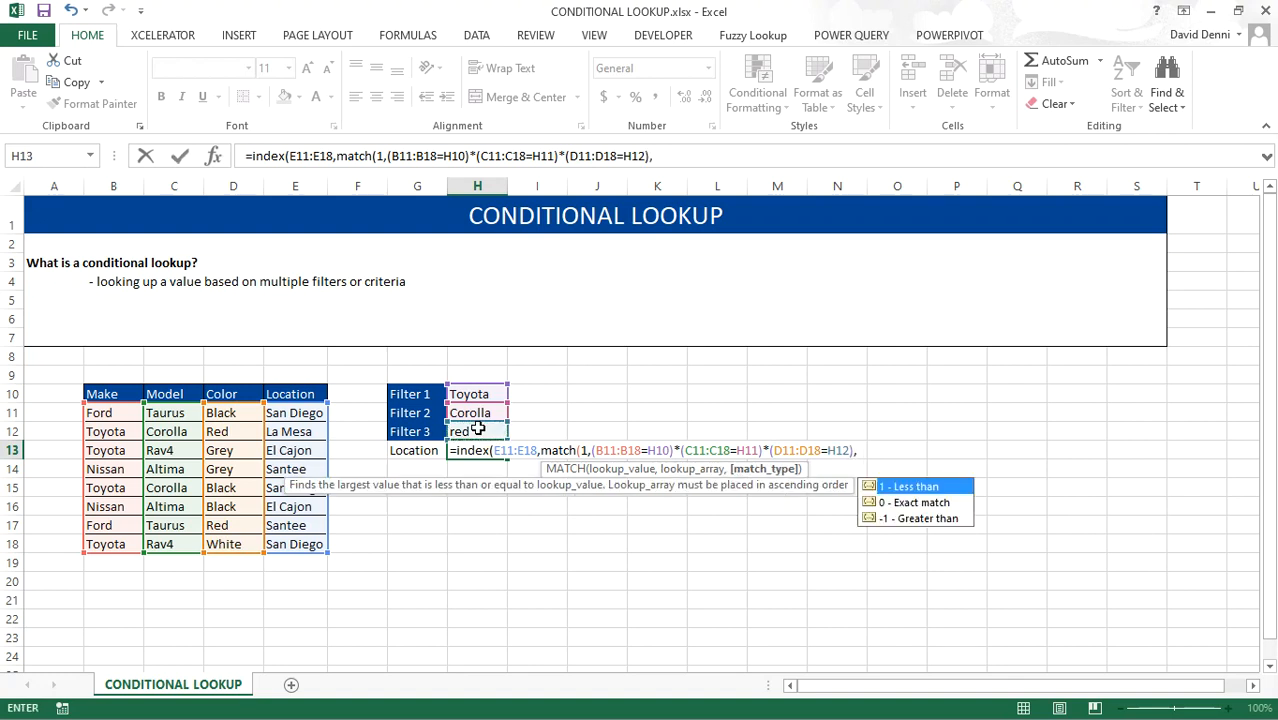
# - Finish the formula with match type 0 and INDEX column number 0, and enter it as an array formula
pyautogui.write('0)')
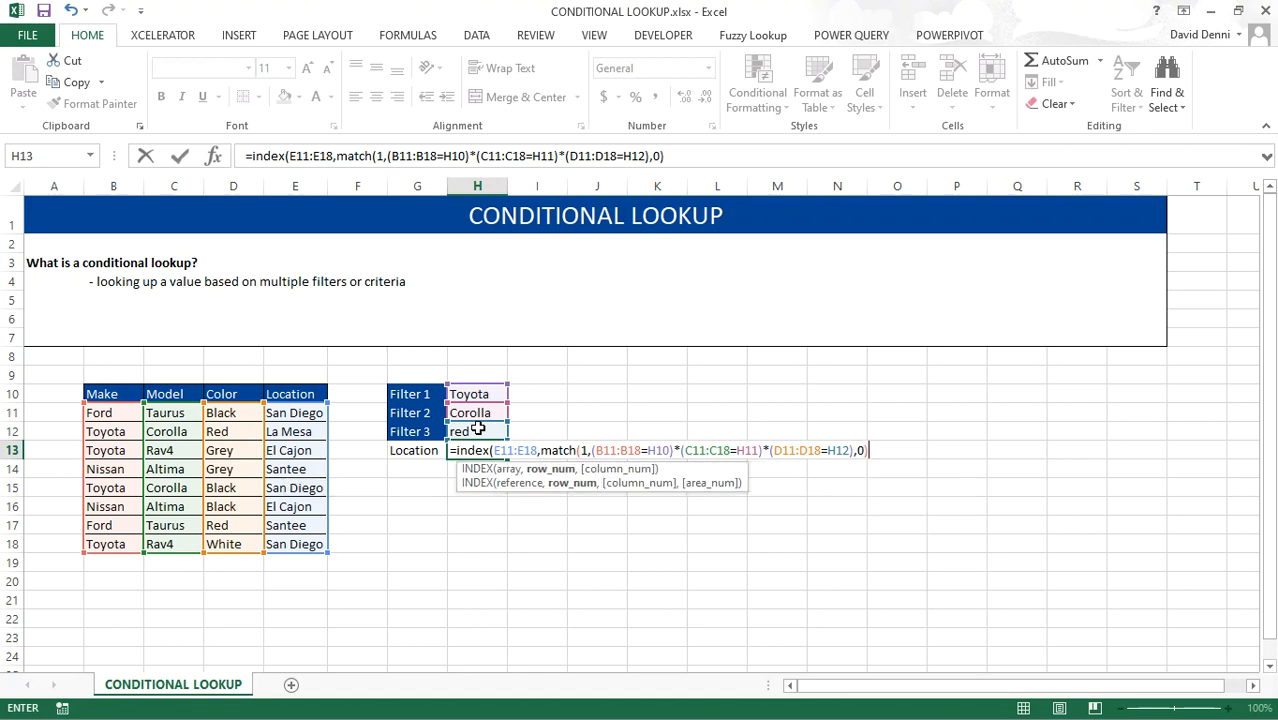
pyautogui.write(',0')
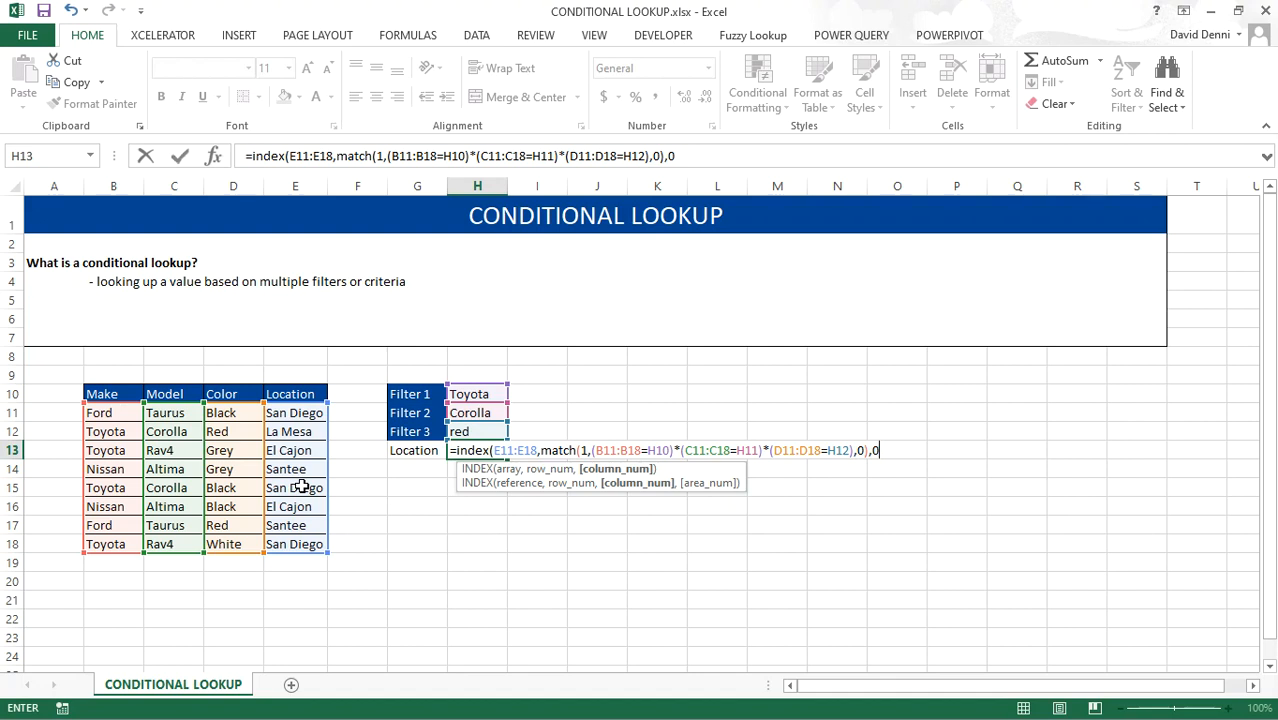
pyautogui.write(')')
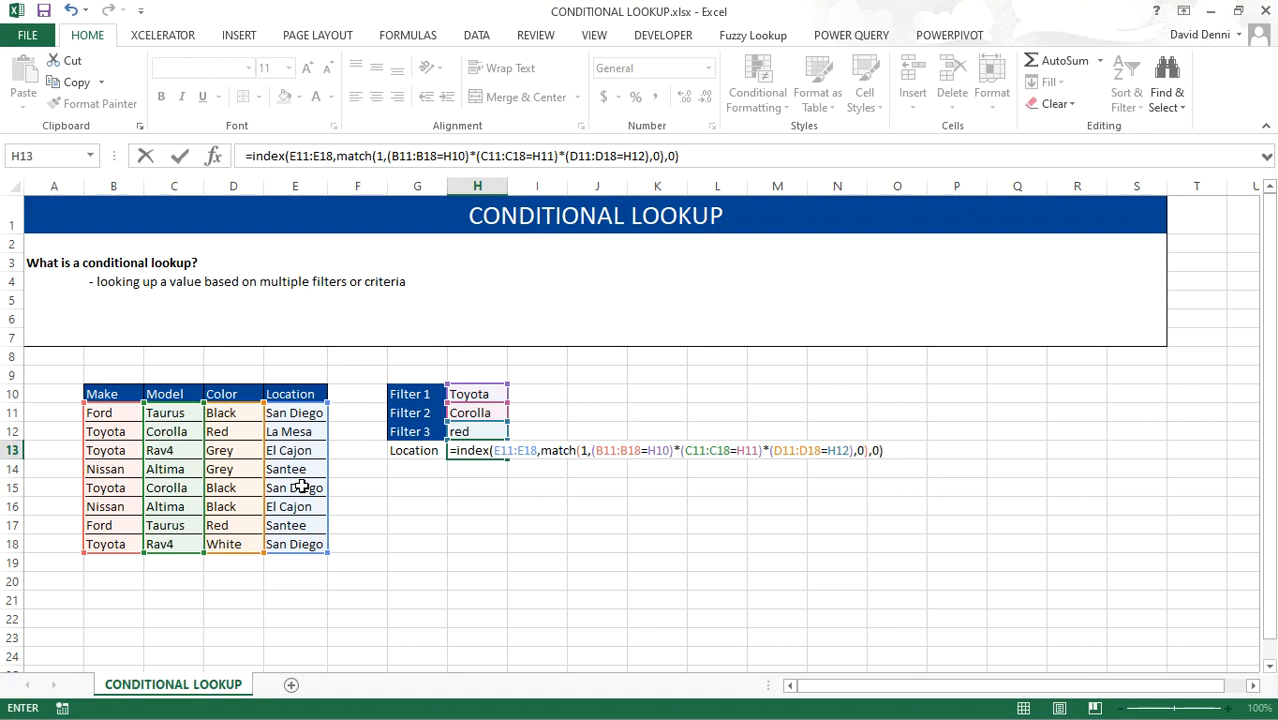
pyautogui.hotkey('ctrl', 'shift', 'Return')
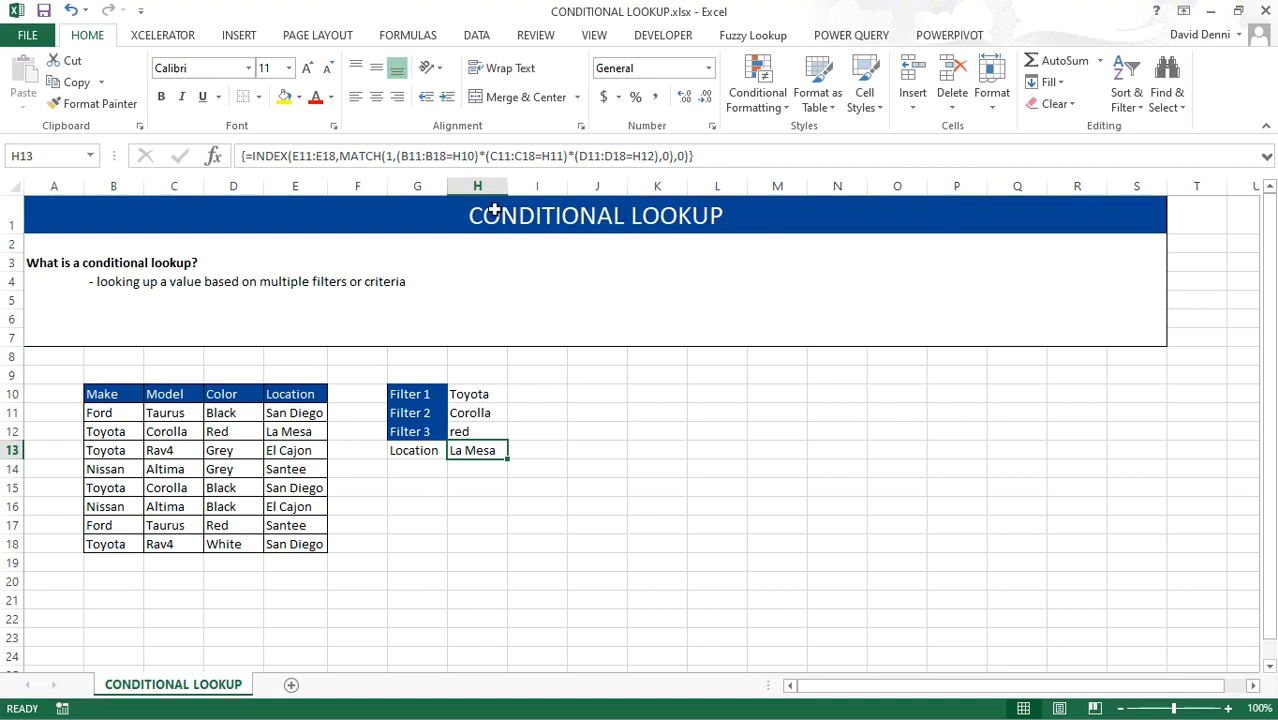
# - Compare the make, model and color cells in rows 11 and 12 with the conditions of the array formula in H13
pyautogui.click(104, 412)
pyautogui.click(183, 416)
pyautogui.click(240, 413)
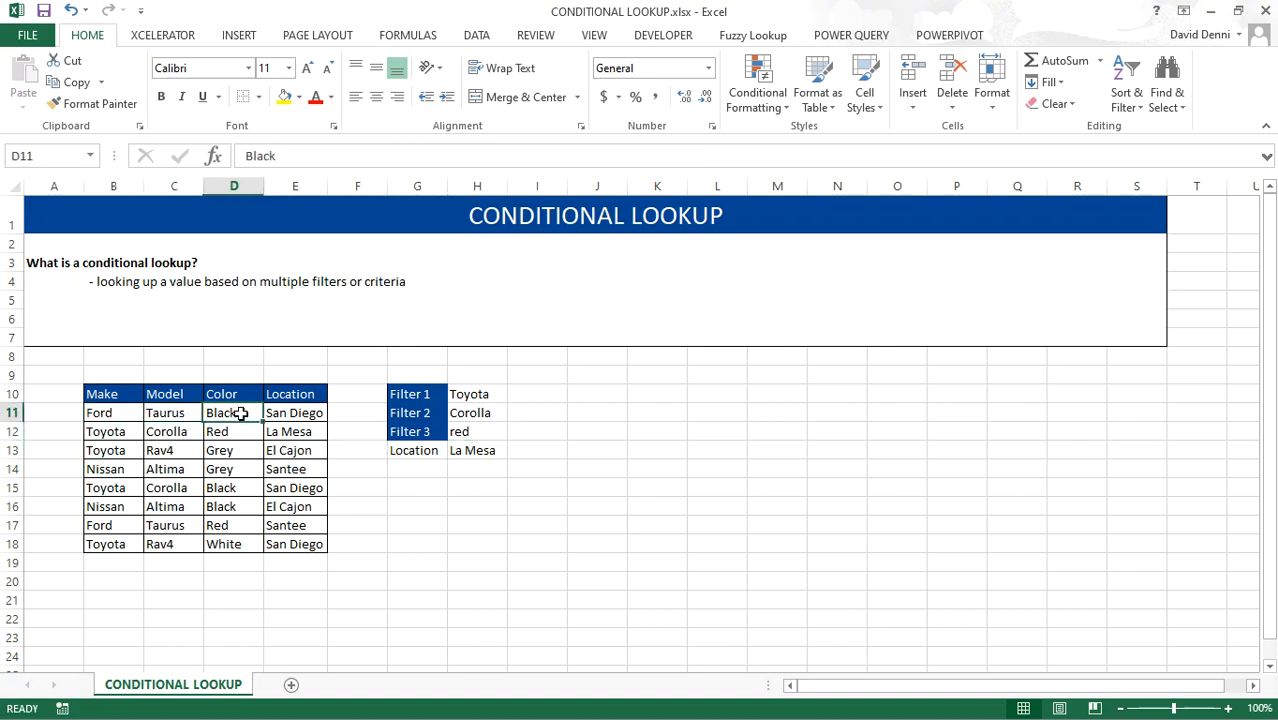
pyautogui.click(480, 450)
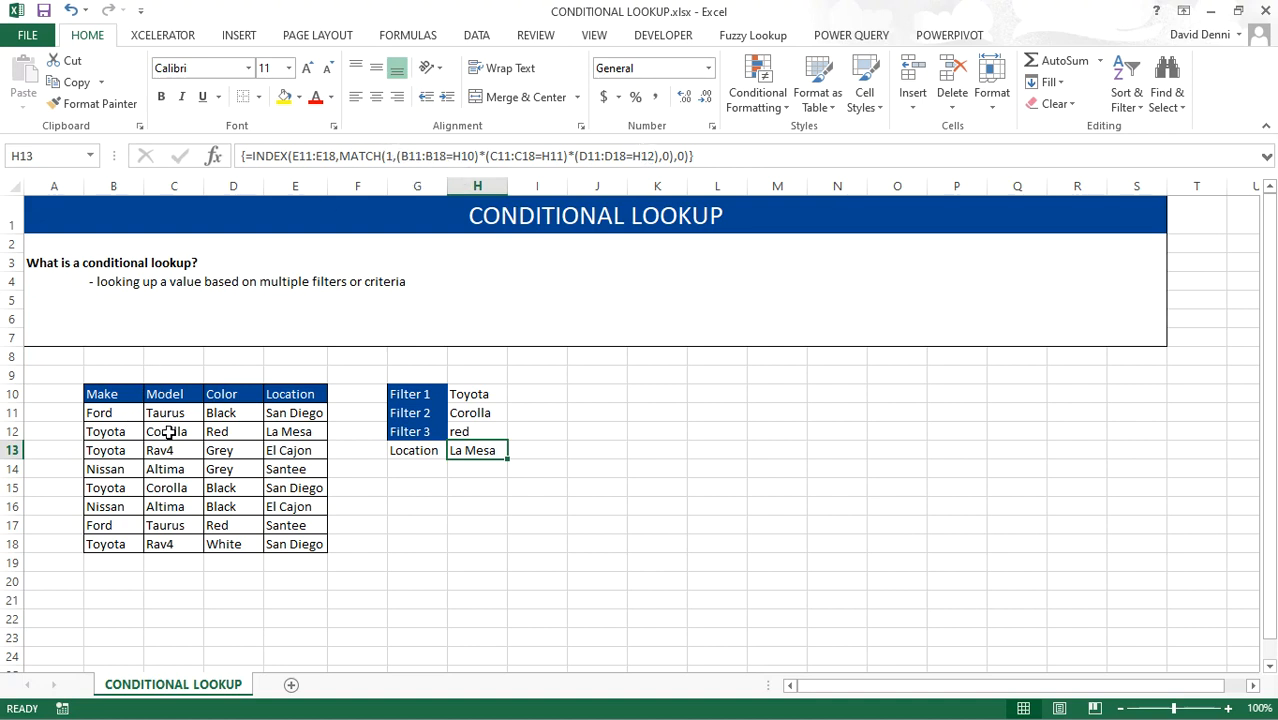
pyautogui.click(97, 434)
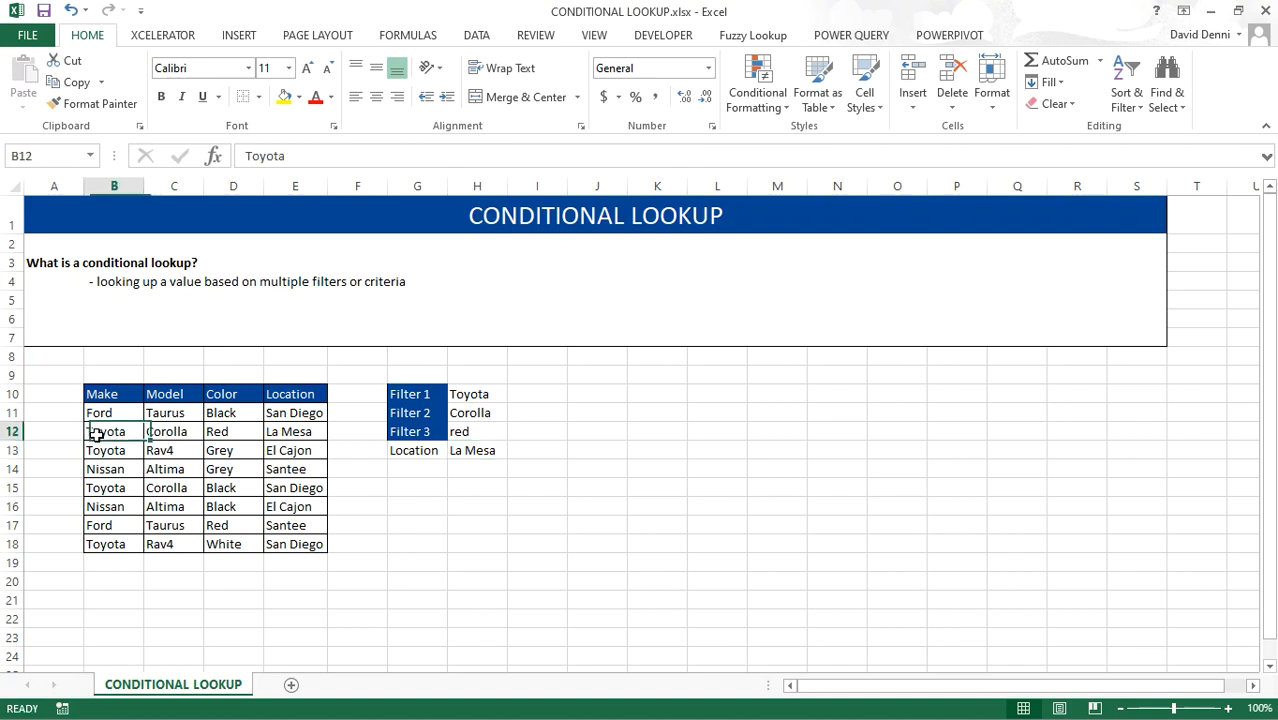
pyautogui.click(180, 433)
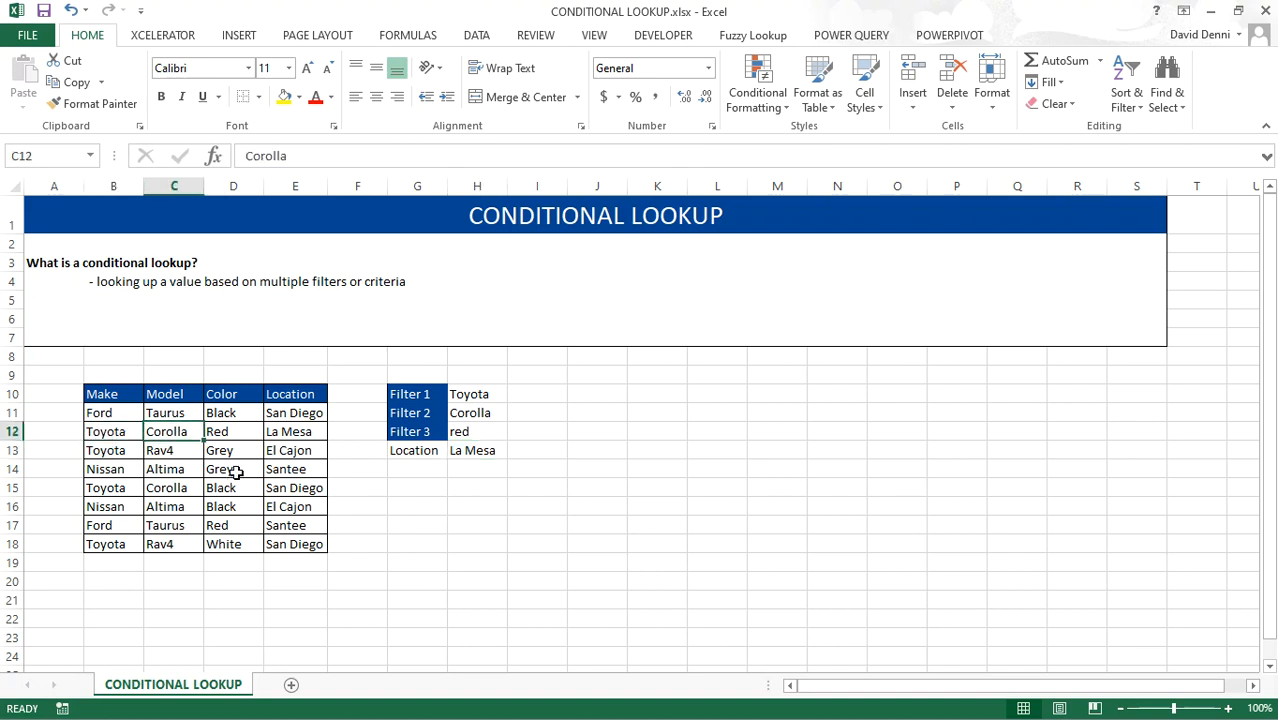
pyautogui.click(240, 428)
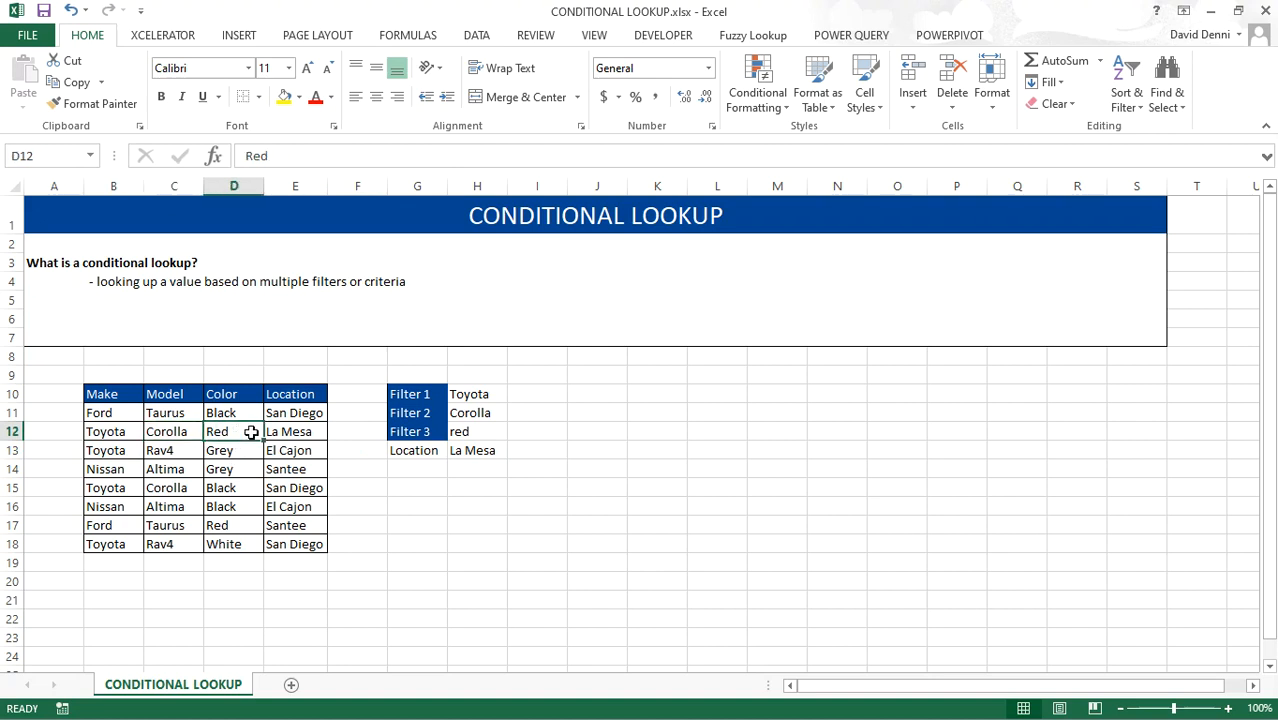
pyautogui.click(471, 448)
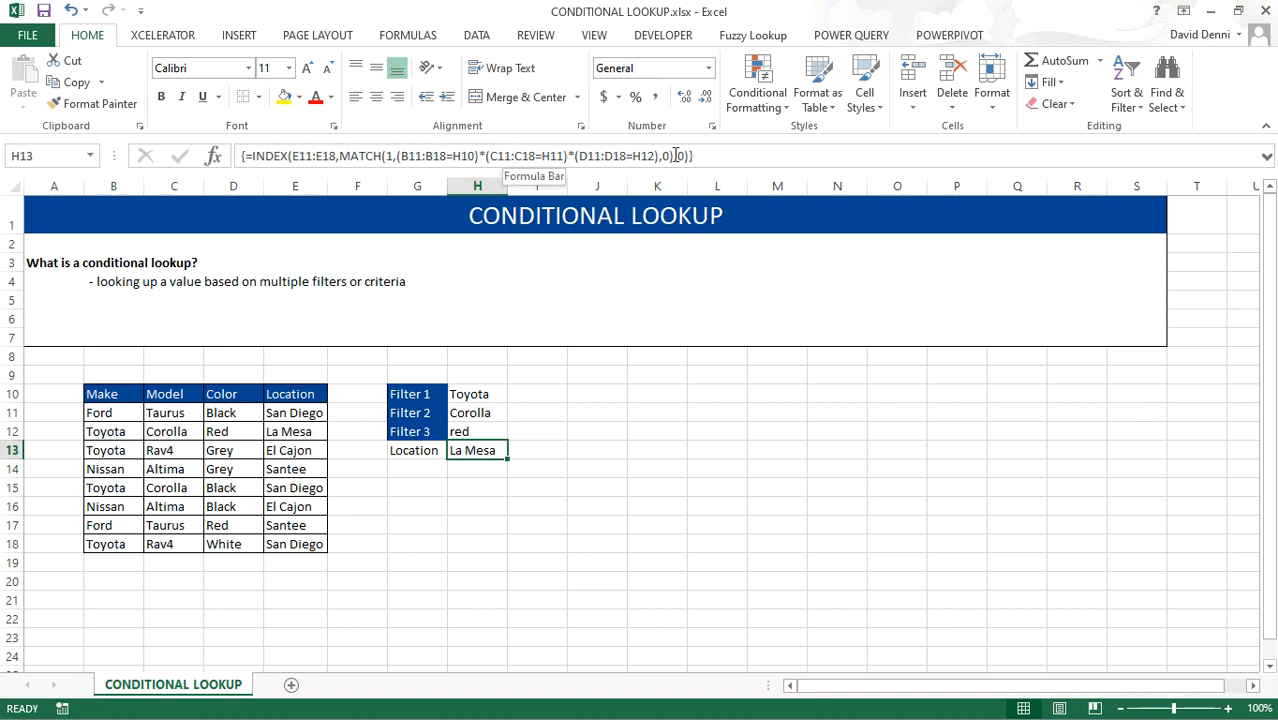
# - Set the Filter 3 color in H12 to yellow to test a color missing from the table
pyautogui.click(490, 432)
pyautogui.write('yellow')
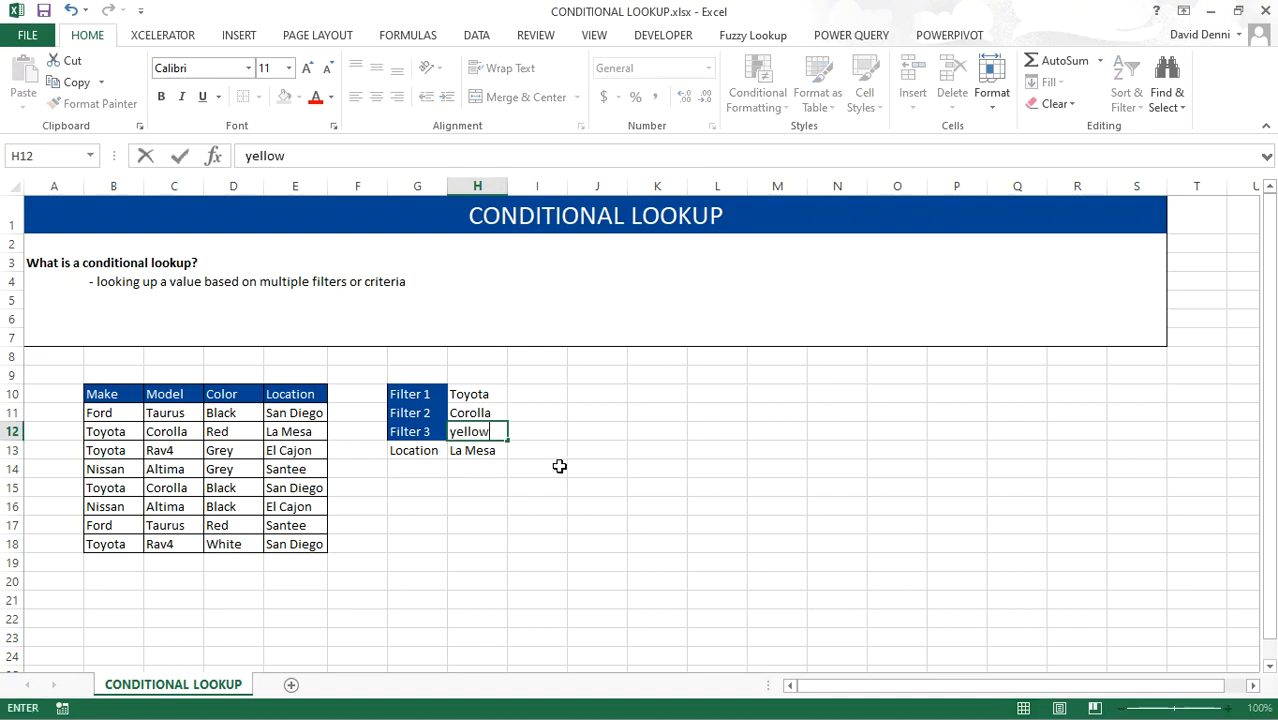
pyautogui.press('Return')
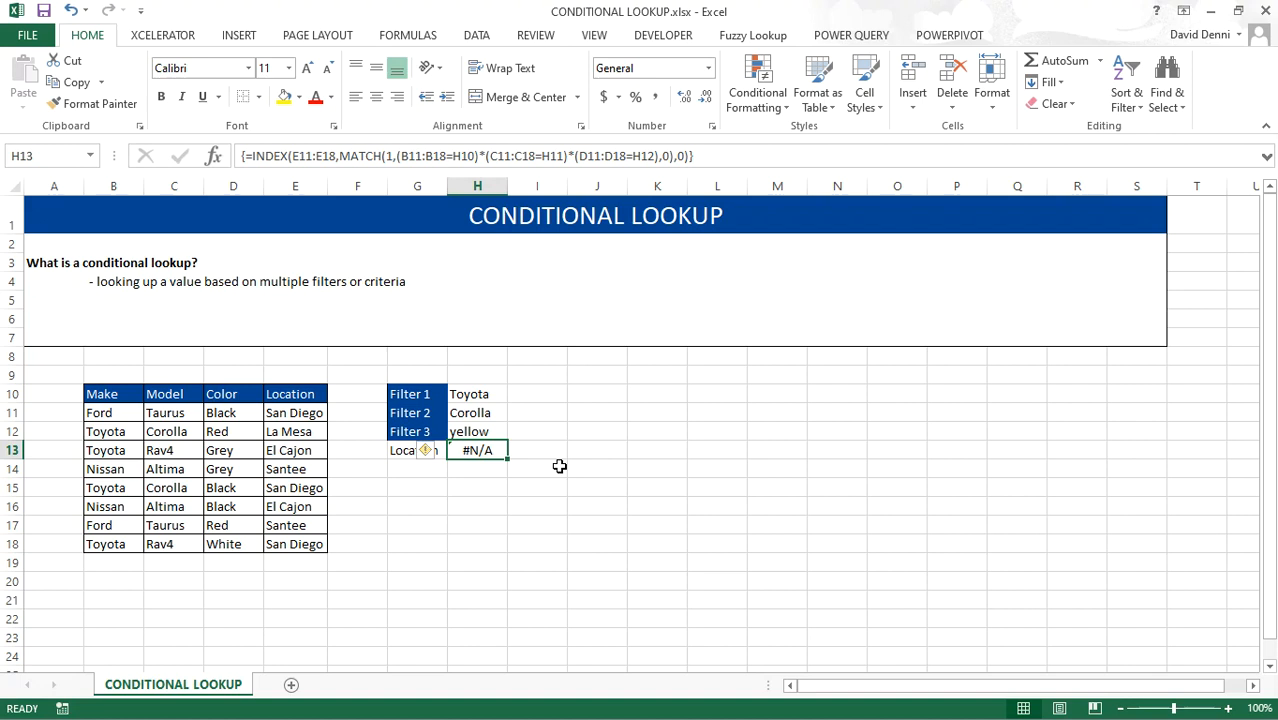
# - Wrap the INDEX/MATCH formula in H13 in IFERROR with the fallback text "not found" and enter it as an array formula
pyautogui.click(713, 155)
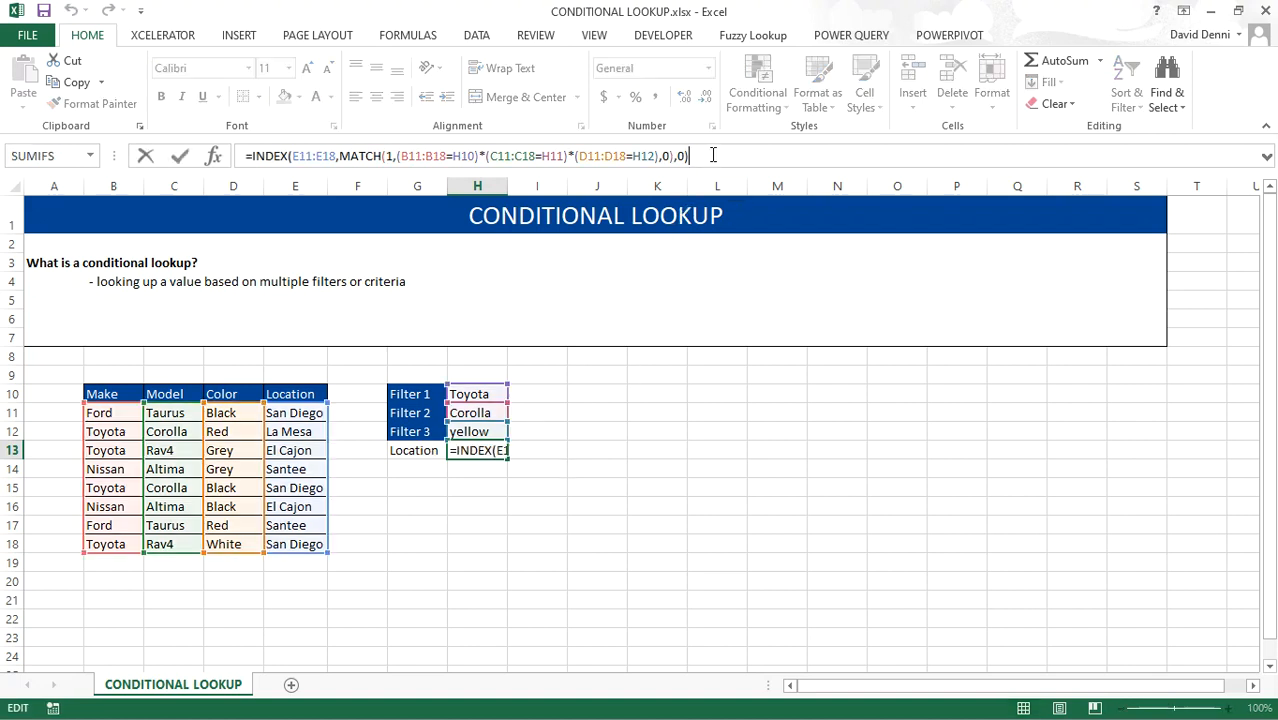
pyautogui.click(250, 156)
pyautogui.write('iferror')
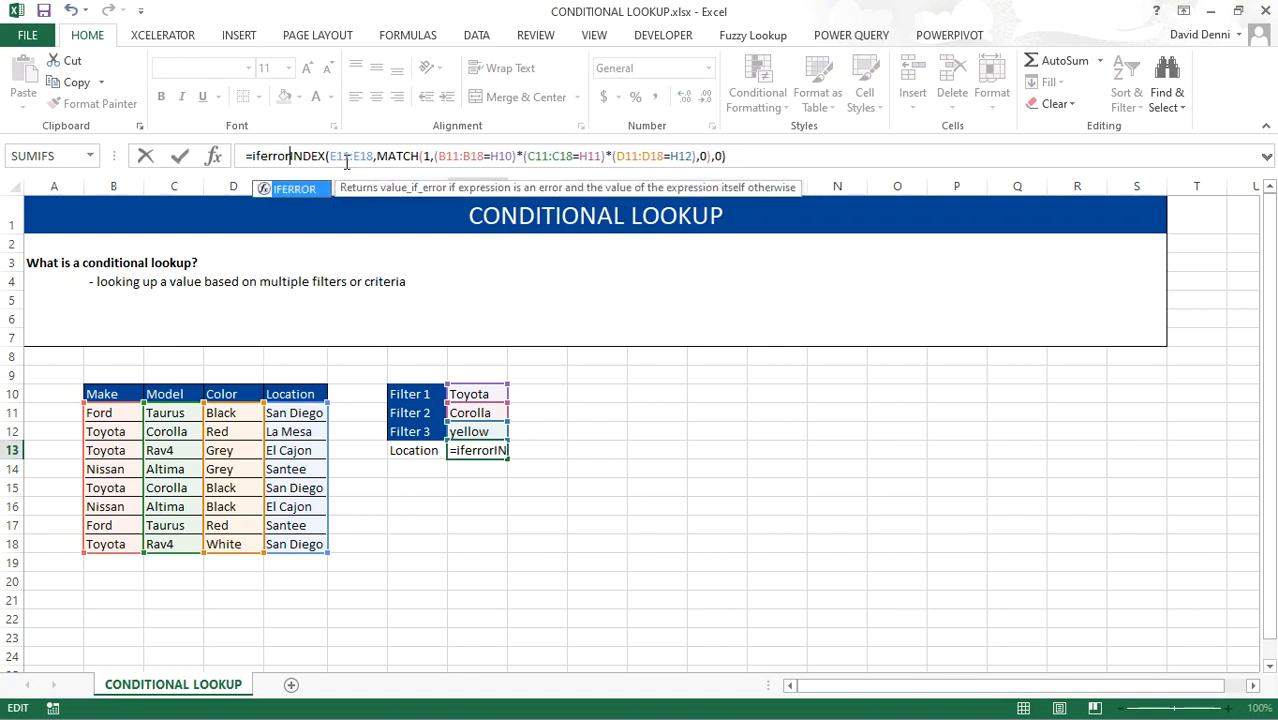
pyautogui.write('(')
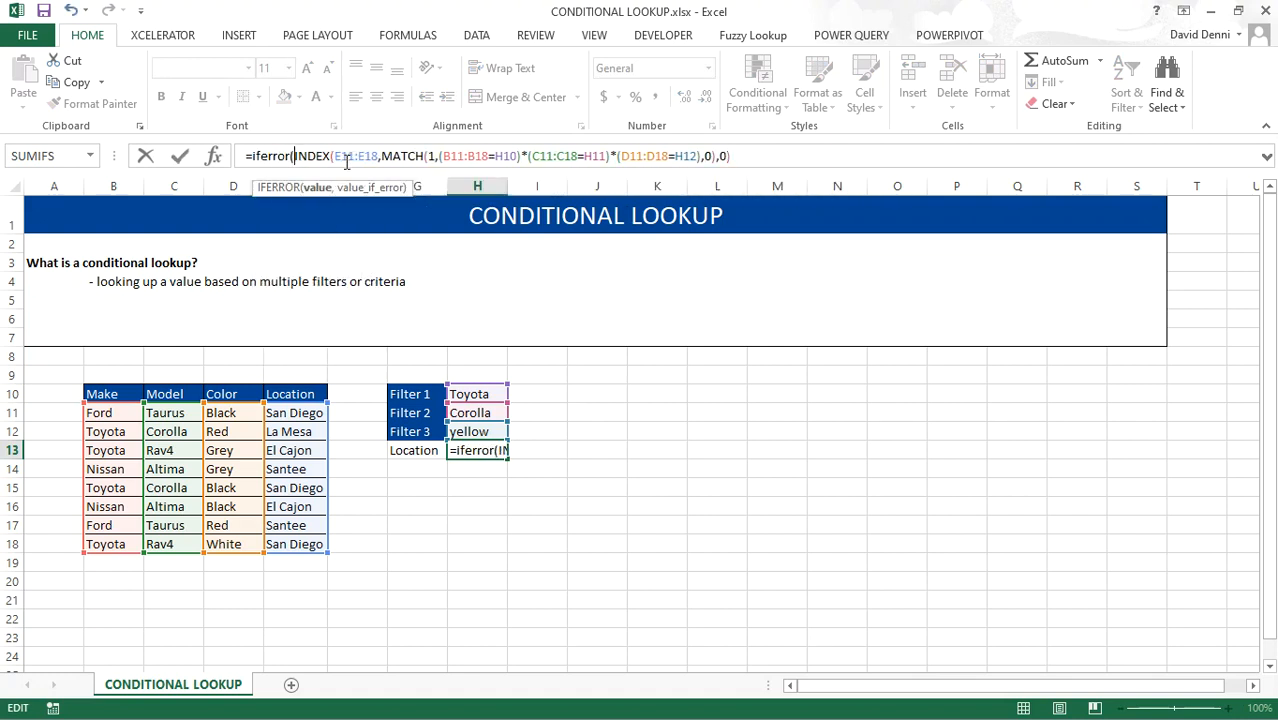
pyautogui.click(791, 153)
pyautogui.write(',""')
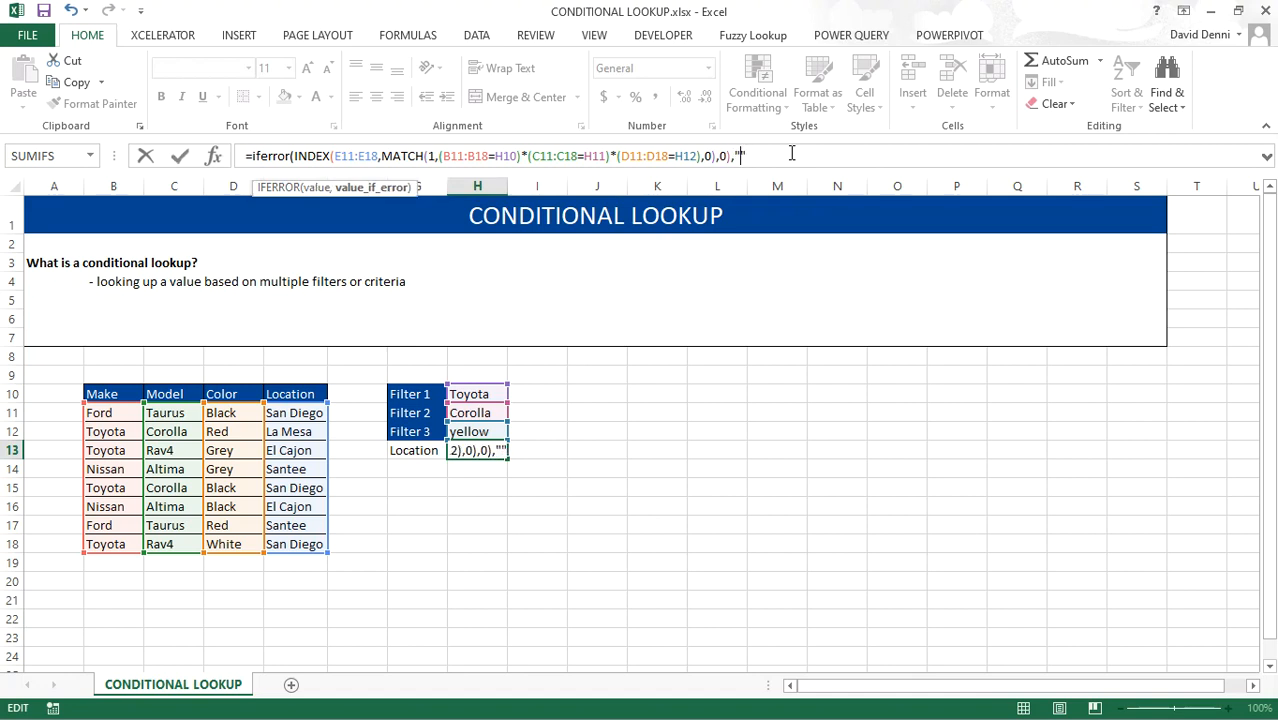
pyautogui.press('Left')
pyautogui.write('not found')
pyautogui.write(')')
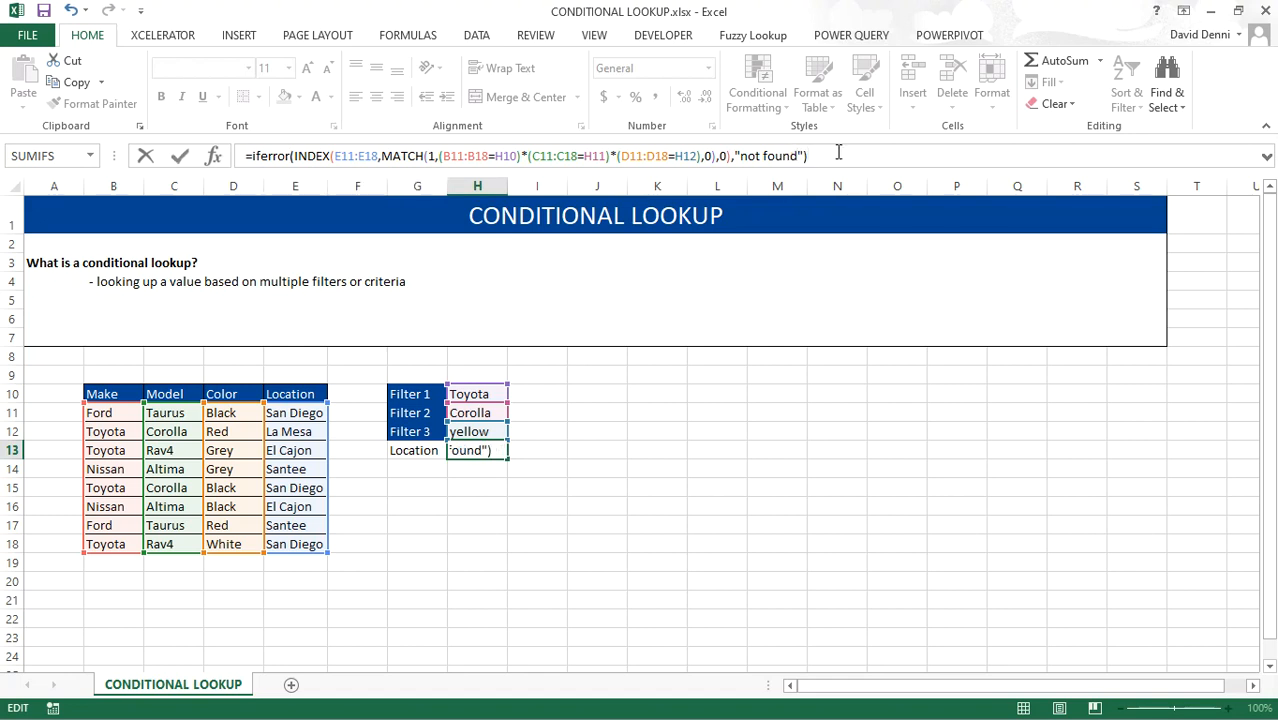
pyautogui.hotkey('ctrl', 'Return')
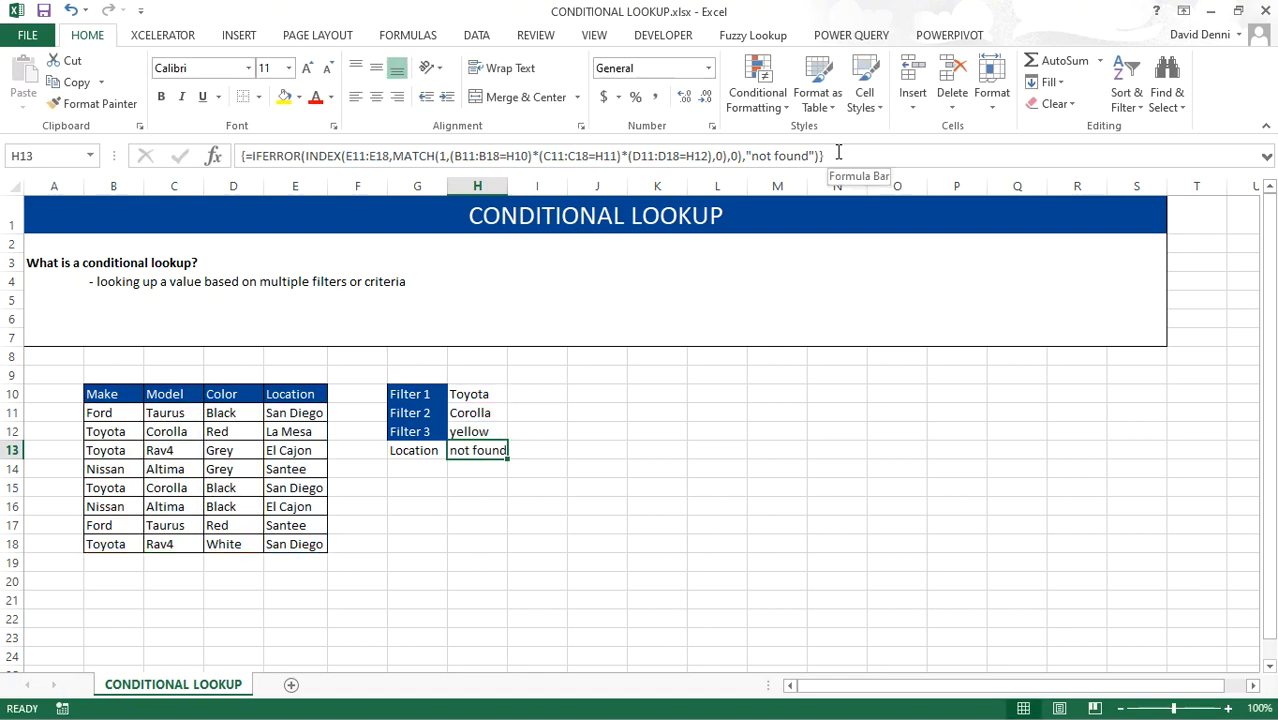
pyautogui.click(538, 506)
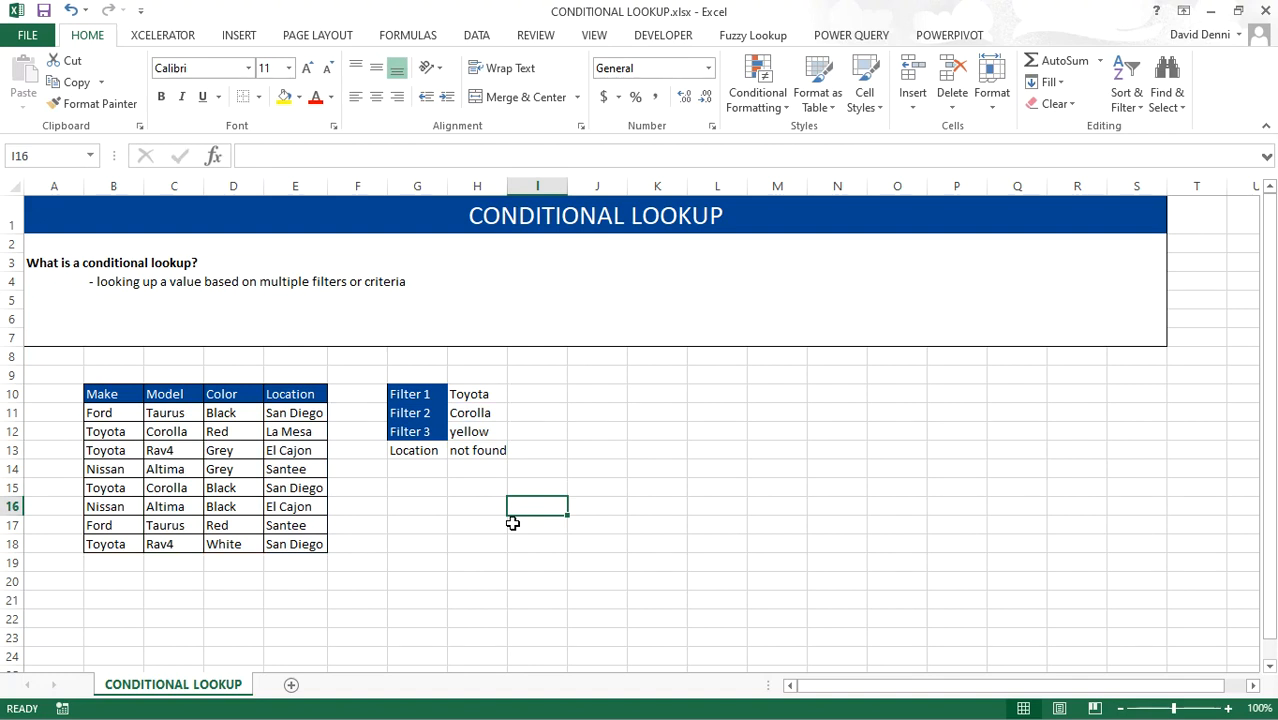
# - Set the Filter 3 color in H12 to black and check the returned location against the Toyota Corolla entry in row 15
pyautogui.click(492, 432)
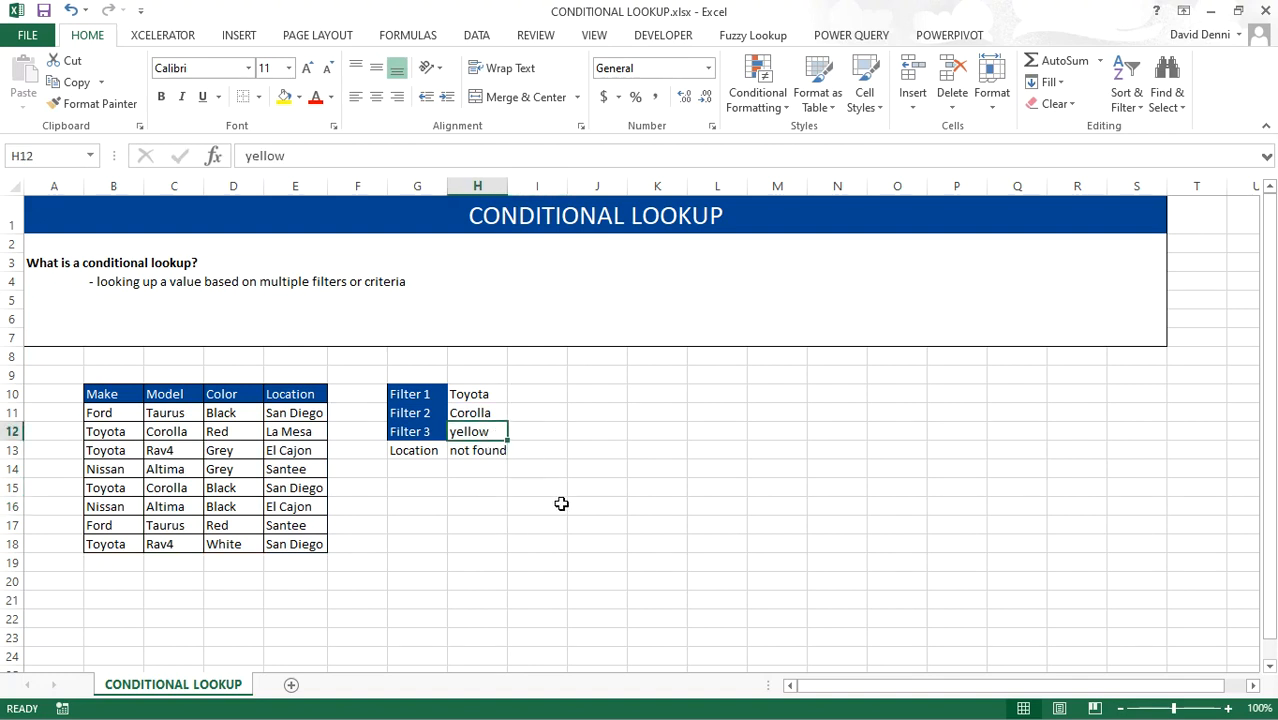
pyautogui.write('black')
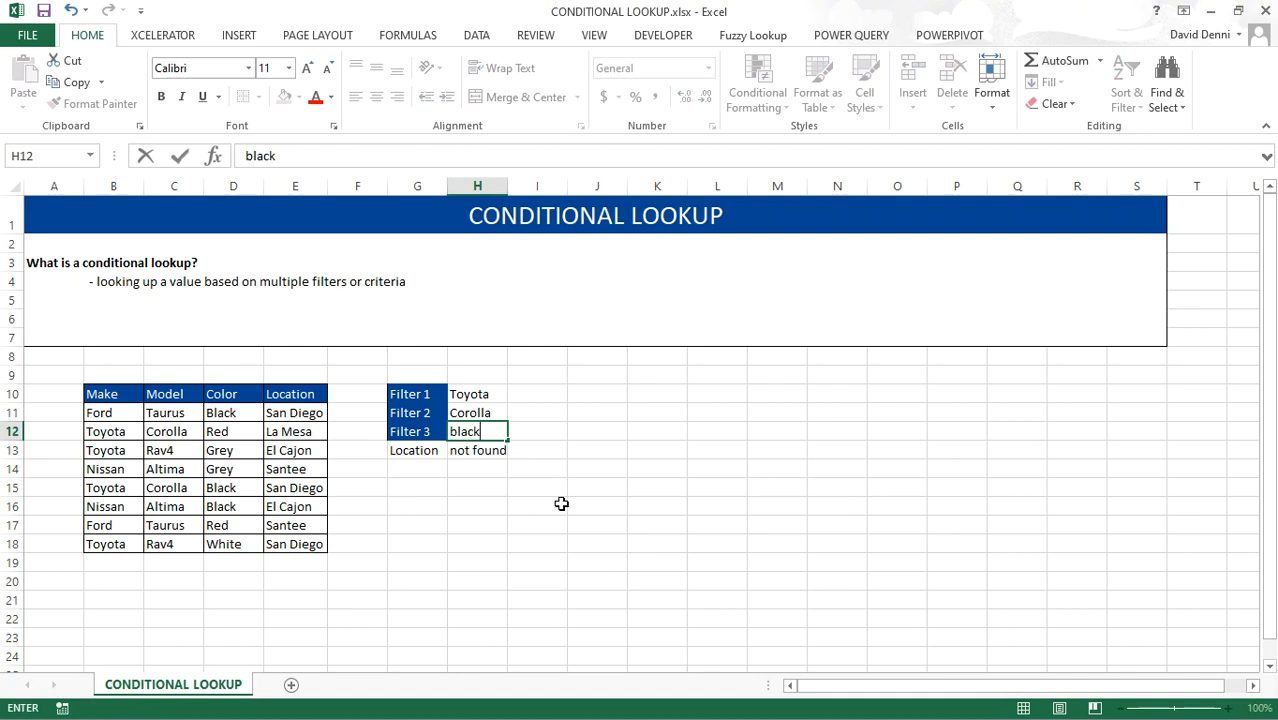
pyautogui.press('Return')
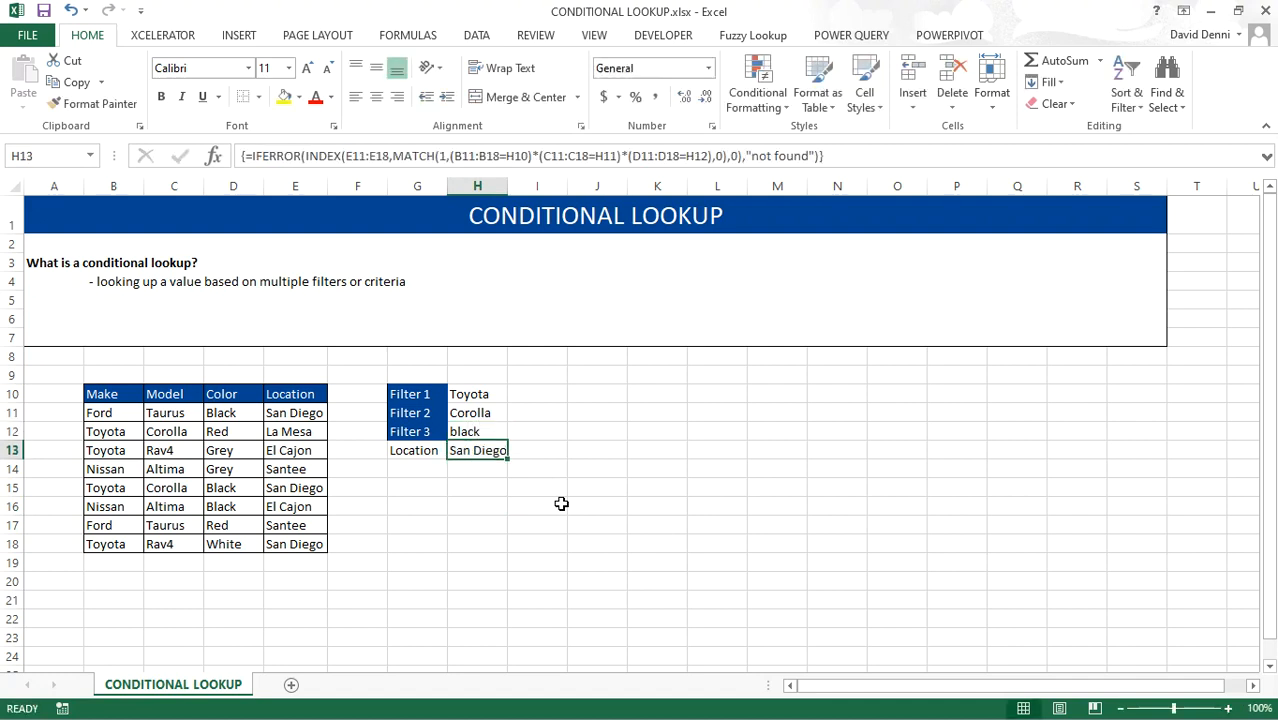
pyautogui.moveTo(112, 488); pyautogui.dragTo(296, 488)
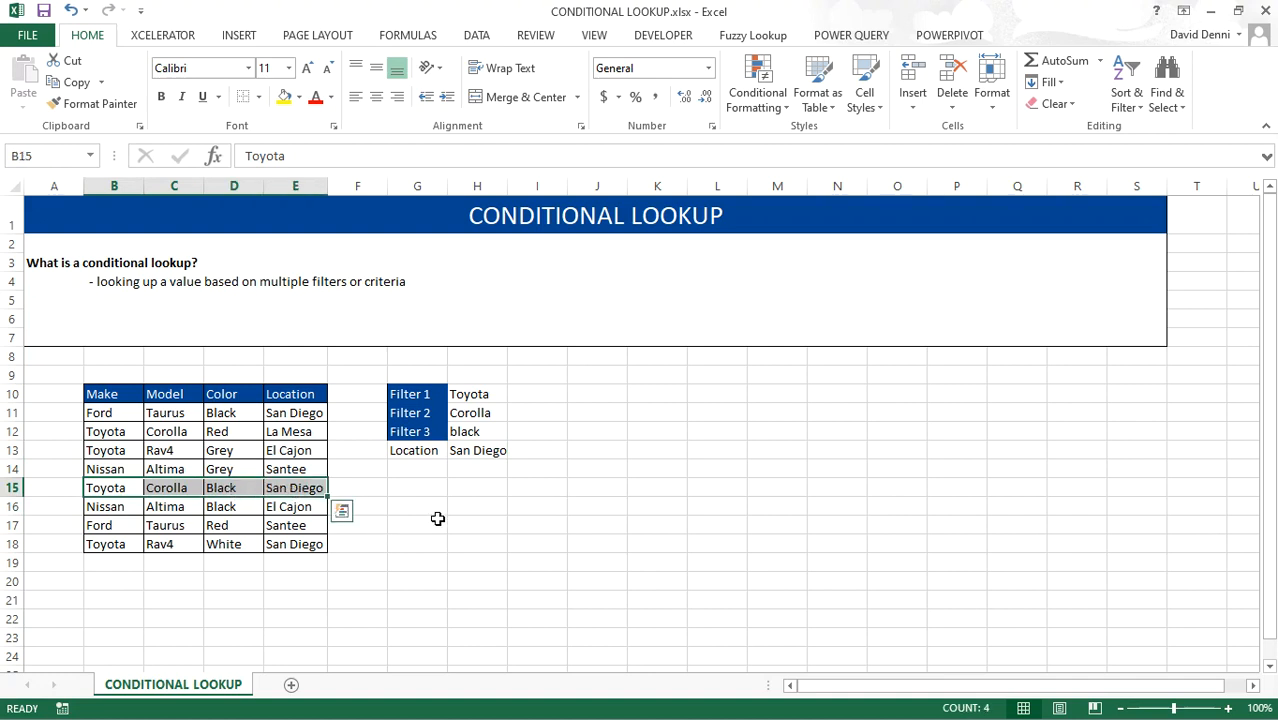
pyautogui.click(437, 519)
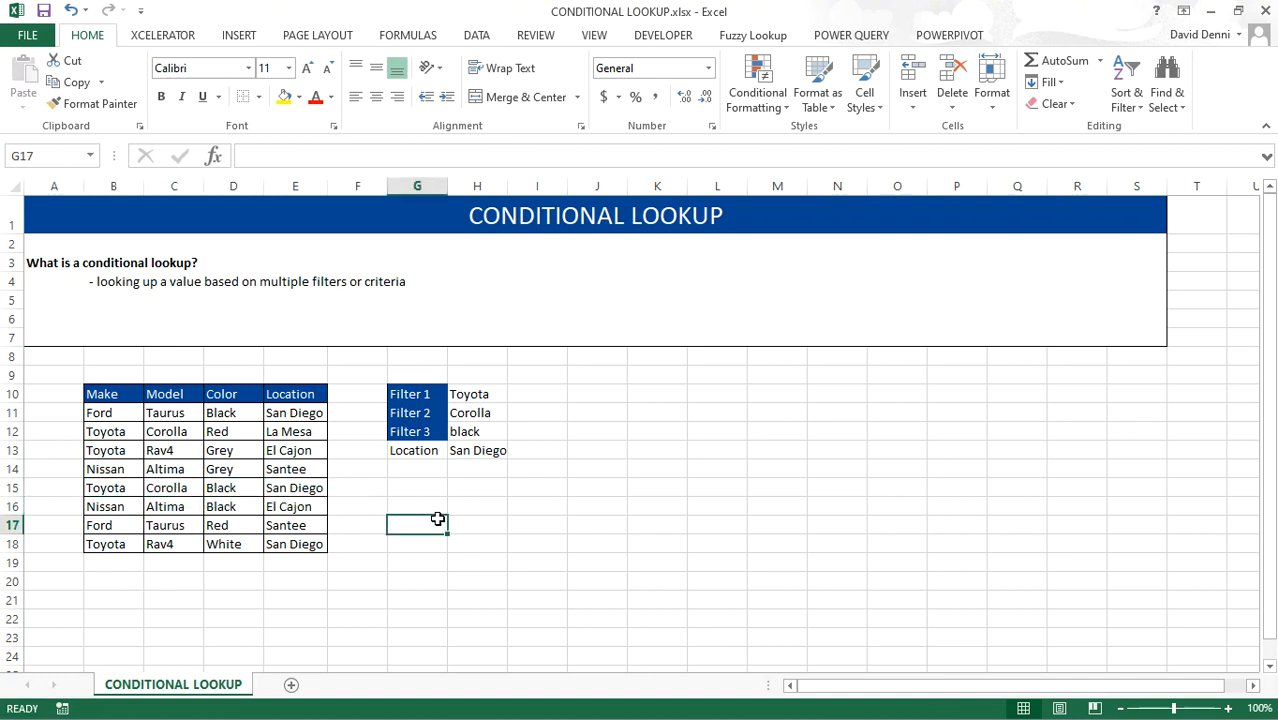